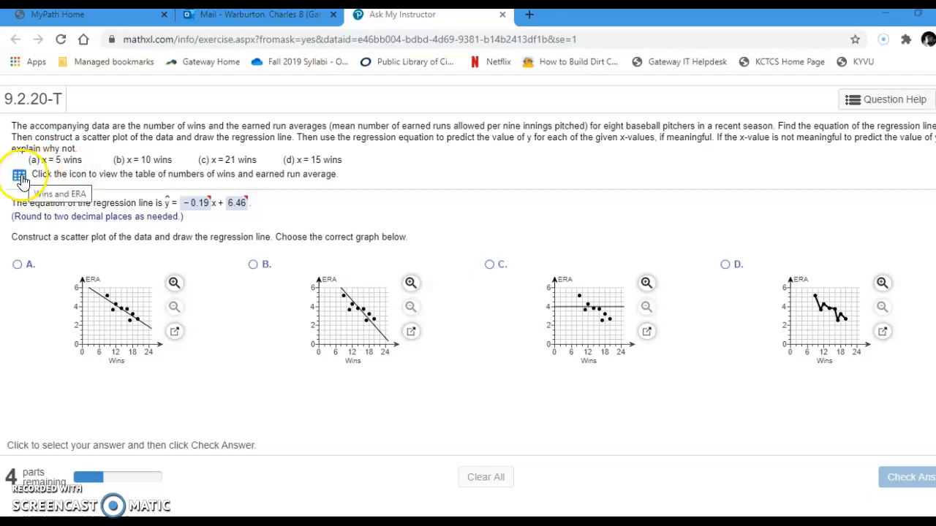
# Step: Open the Wins and ERA data table from the exercise in StatCrunch
pyautogui.click(20, 177)
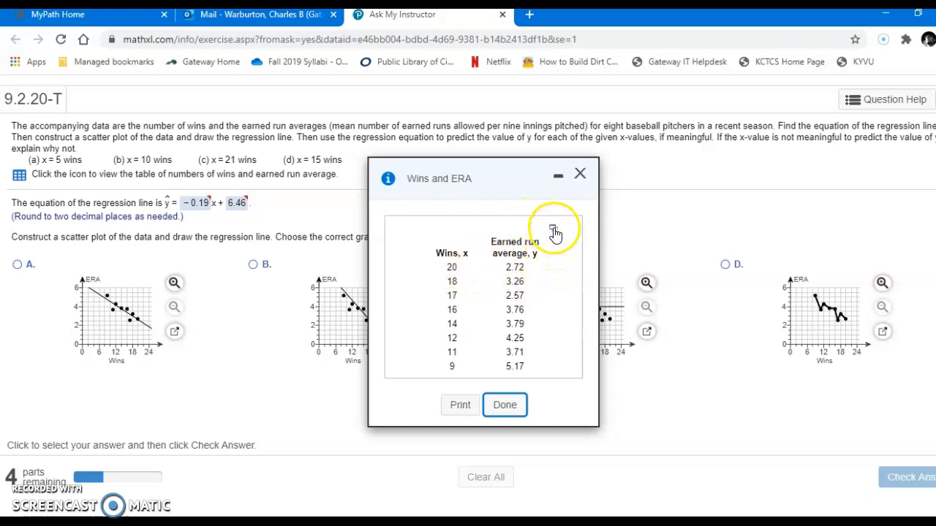
pyautogui.click(554, 231)
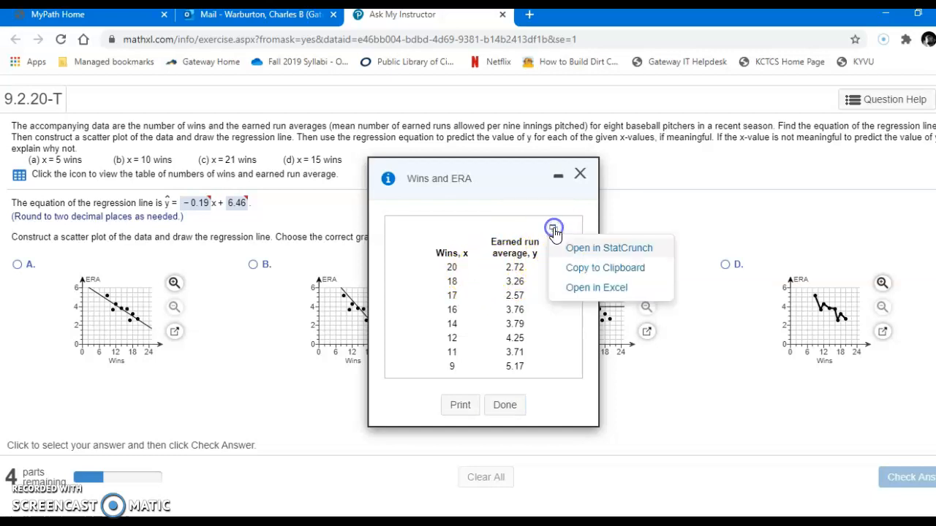
pyautogui.click(569, 248)
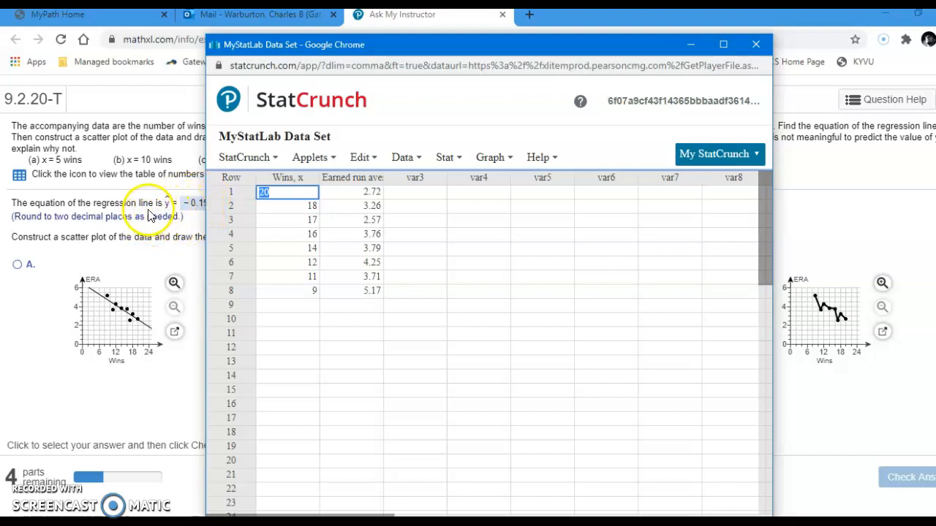
# Step: Compute a simple linear regression with Wins, x as the X variable and Earned run average, y as the Y variable
pyautogui.click(449, 158)
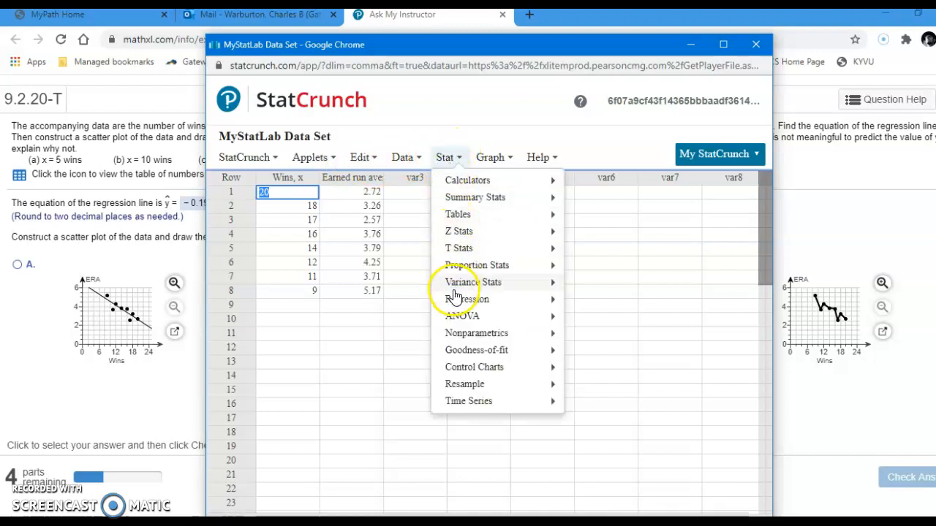
pyautogui.moveTo(454, 302)
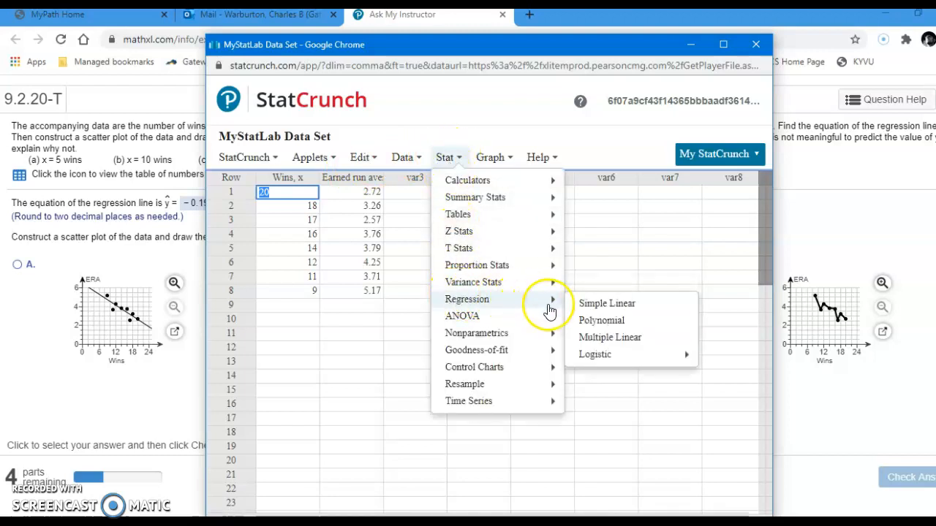
pyautogui.click(607, 306)
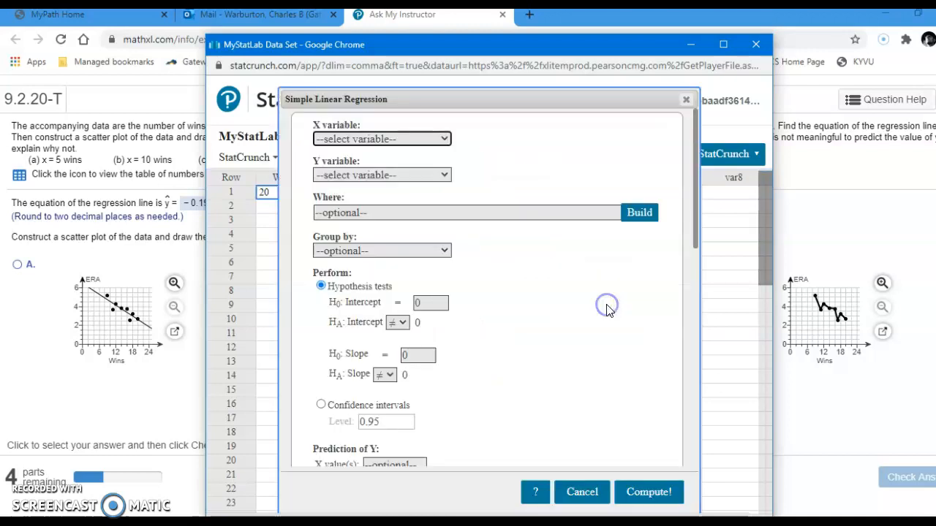
pyautogui.click(430, 140)
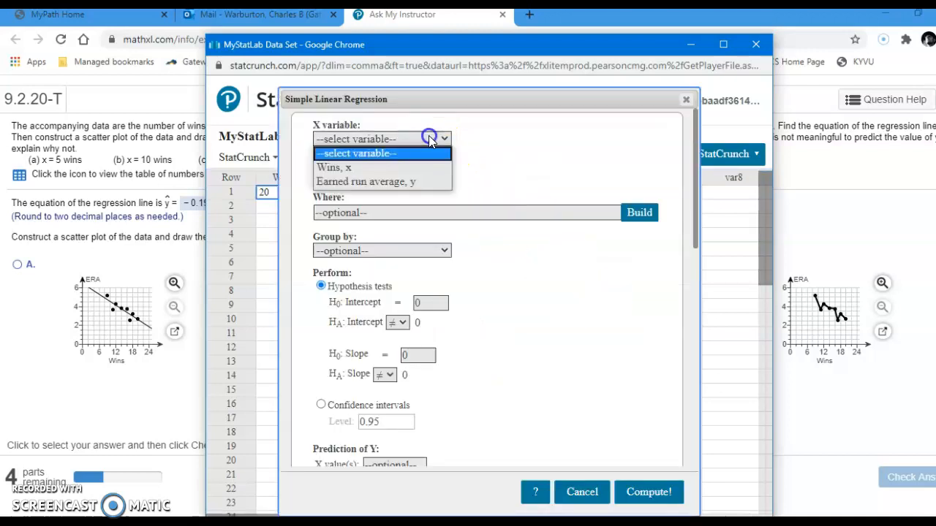
pyautogui.click(418, 168)
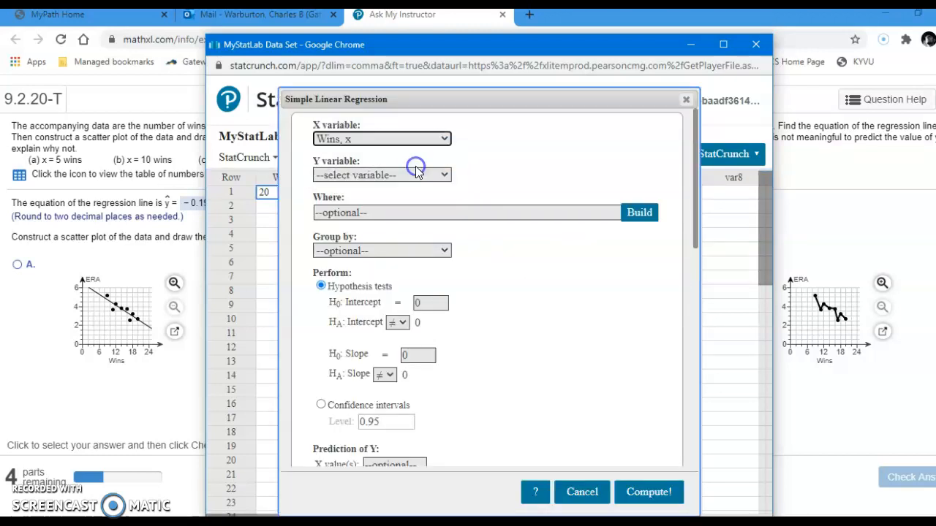
pyautogui.click(417, 176)
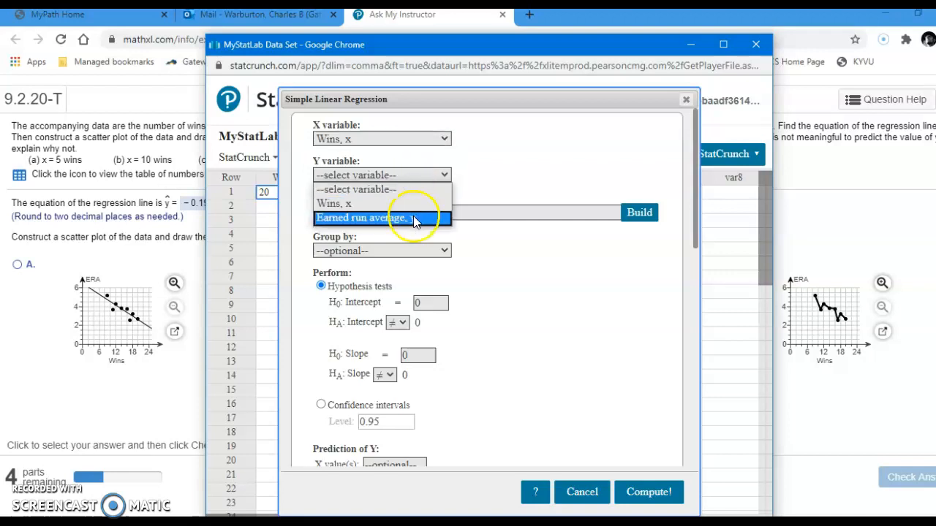
pyautogui.click(413, 216)
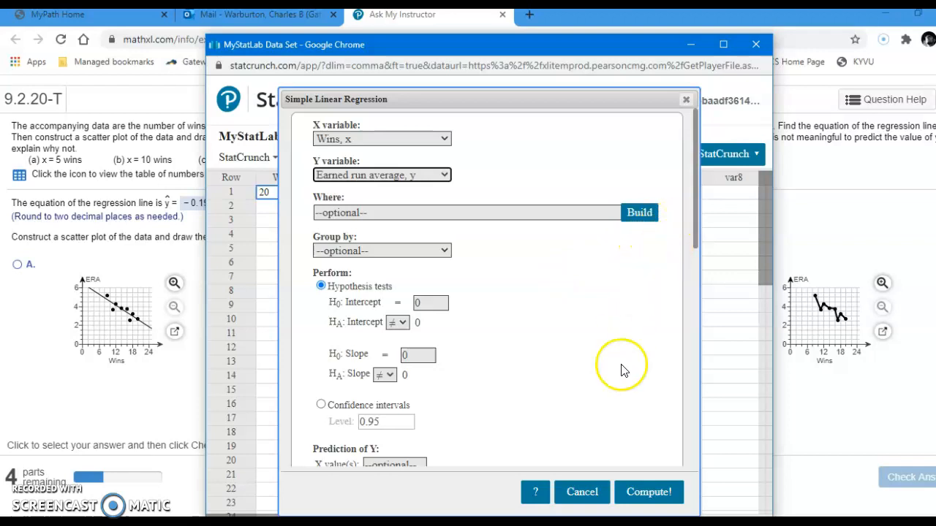
pyautogui.click(642, 497)
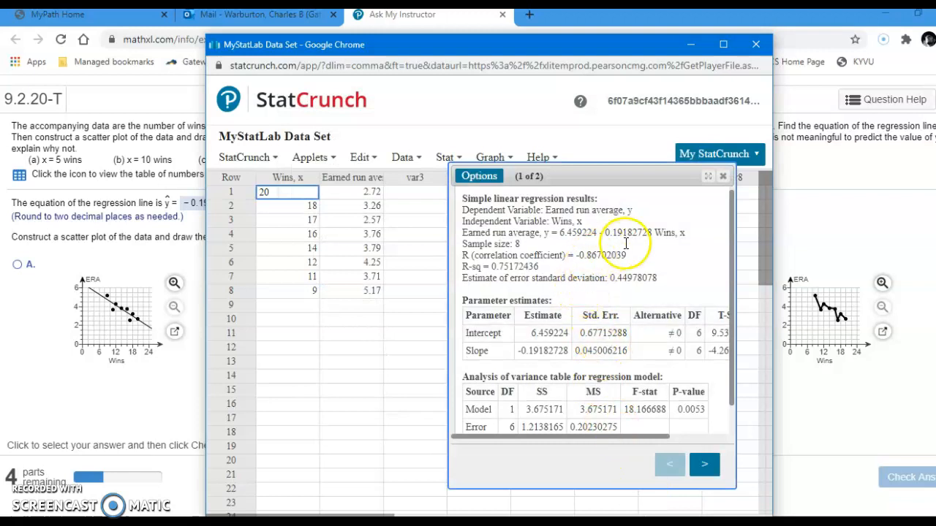
# Step: Narrow the StatCrunch window to uncover the exercise's regression equation and highlight the matching intercept in the regression results
pyautogui.click(403, 158)
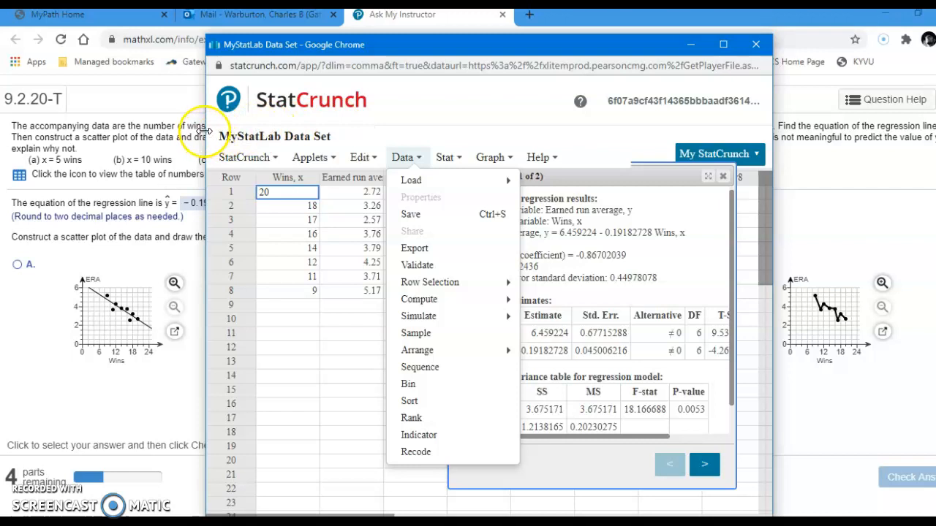
pyautogui.moveTo(209, 131); pyautogui.dragTo(253, 128)
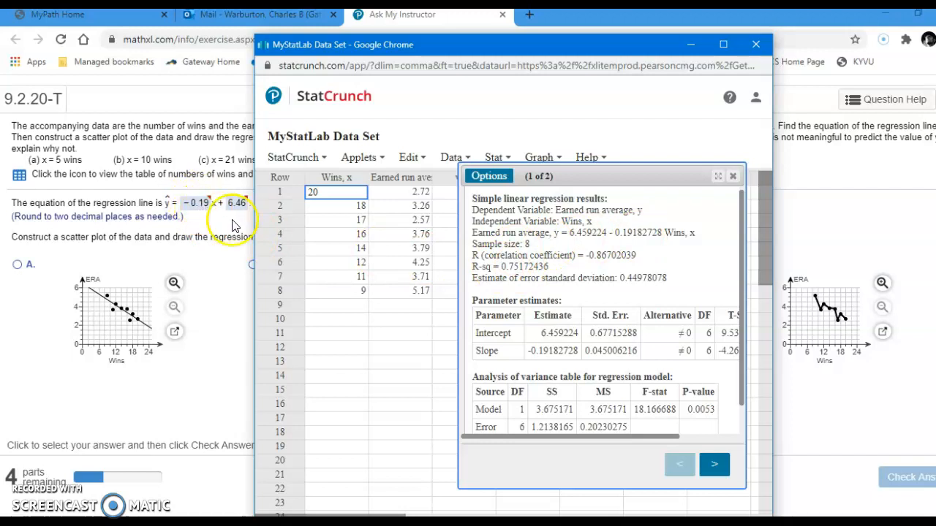
pyautogui.click(609, 231)
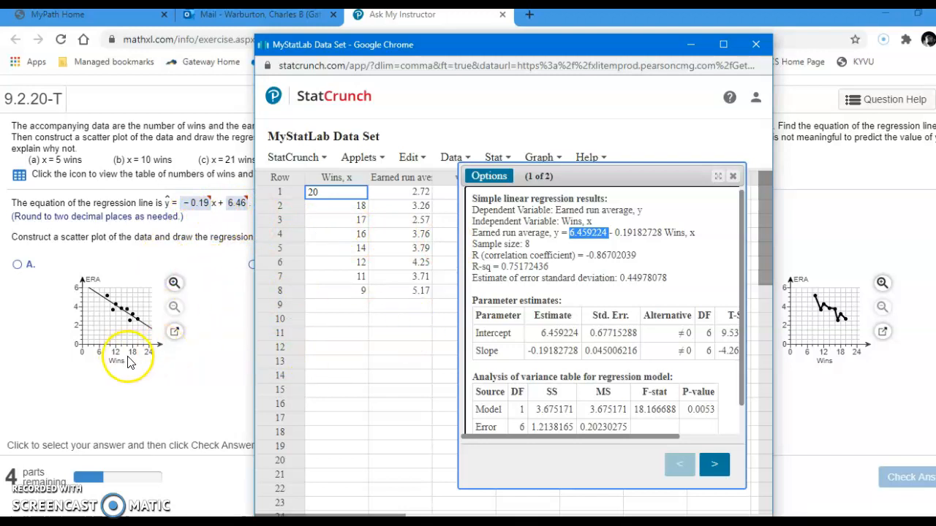
# Step: Show the fitted line plot beside the exercise's answer graphs, closing the Wins and ERA table that covers them
pyautogui.click(715, 464)
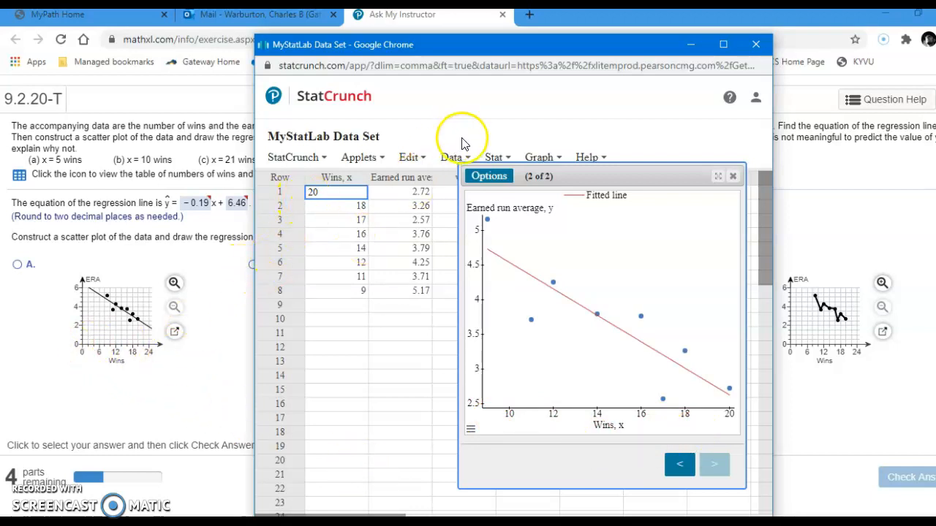
pyautogui.moveTo(494, 48); pyautogui.dragTo(419, 392)
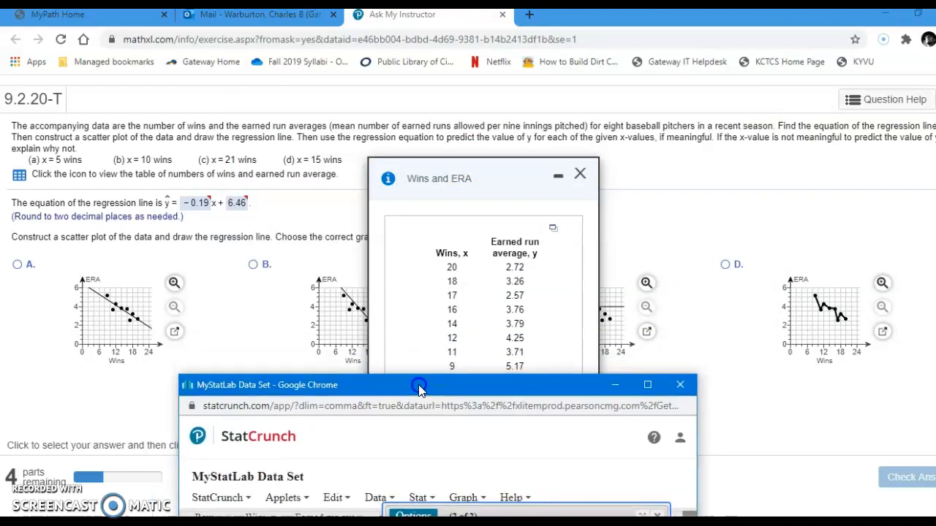
pyautogui.click(574, 175)
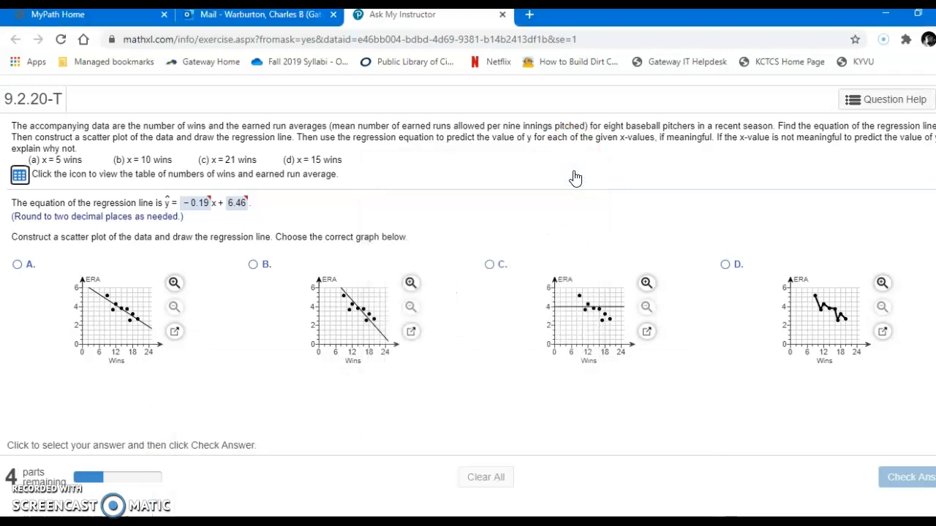
pyautogui.click(373, 506)
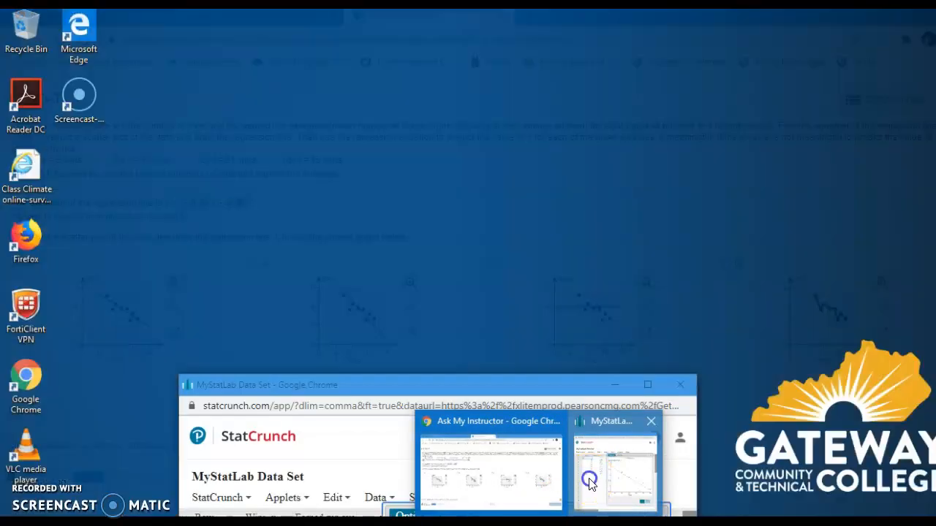
pyautogui.click(589, 484)
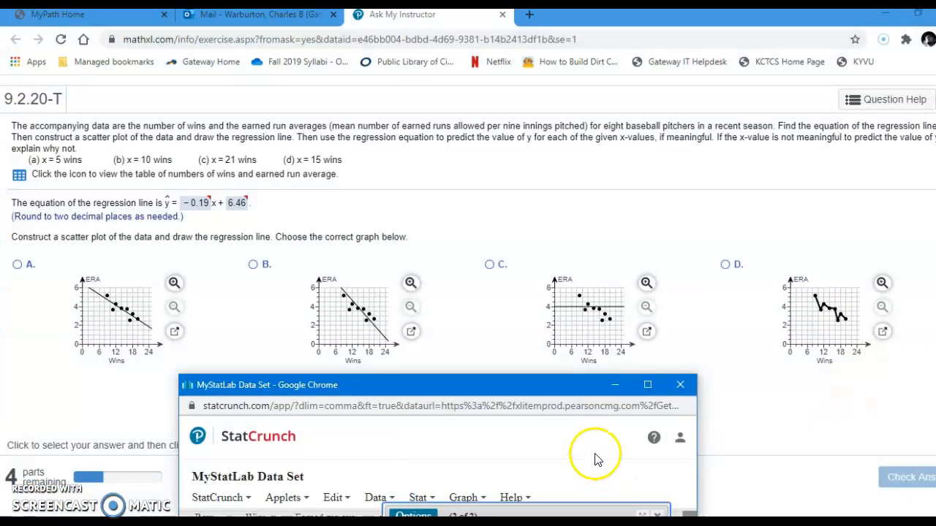
pyautogui.moveTo(587, 377); pyautogui.dragTo(848, 70)
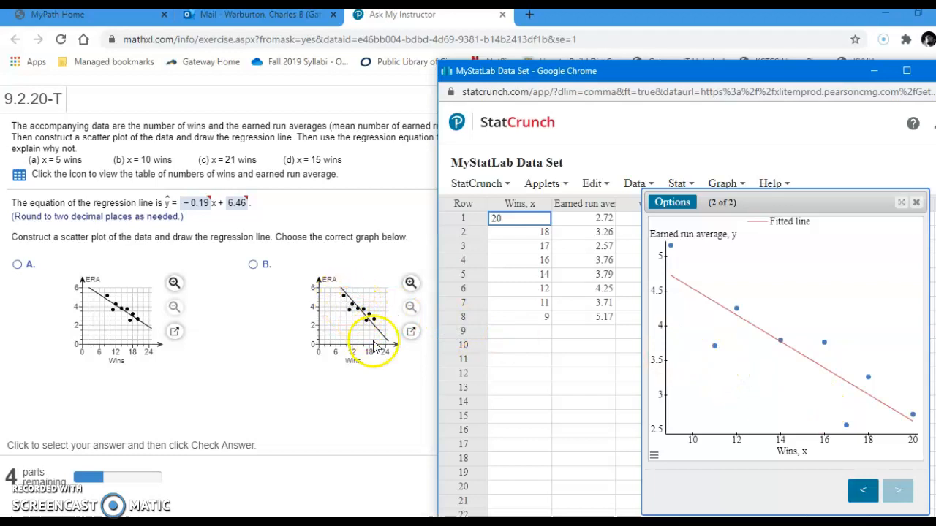
# Step: Choose graph A as the scatter plot with regression line in the exercise and submit the answer
pyautogui.click(13, 269)
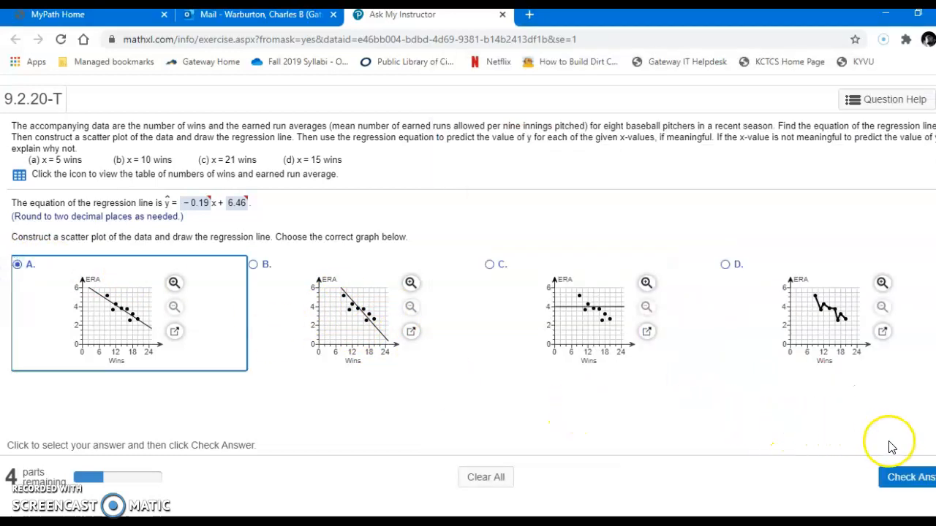
pyautogui.click(901, 475)
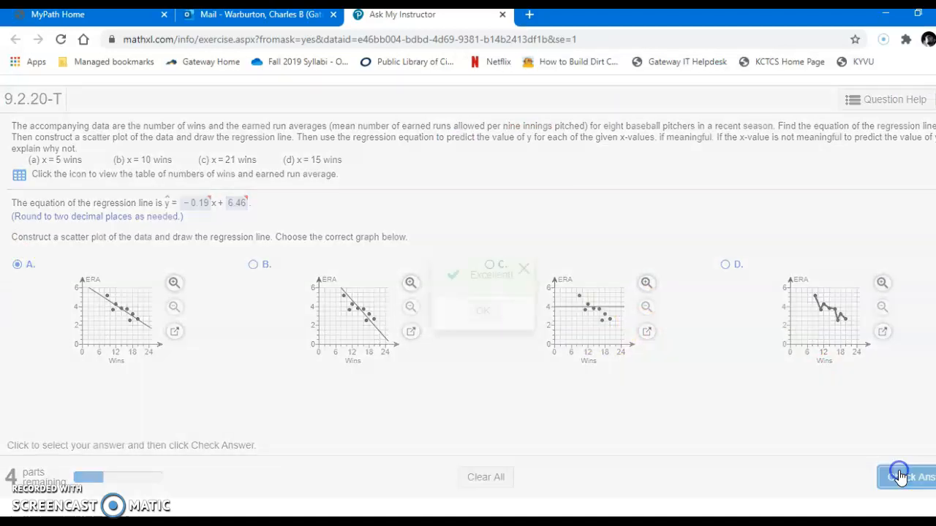
pyautogui.click(482, 312)
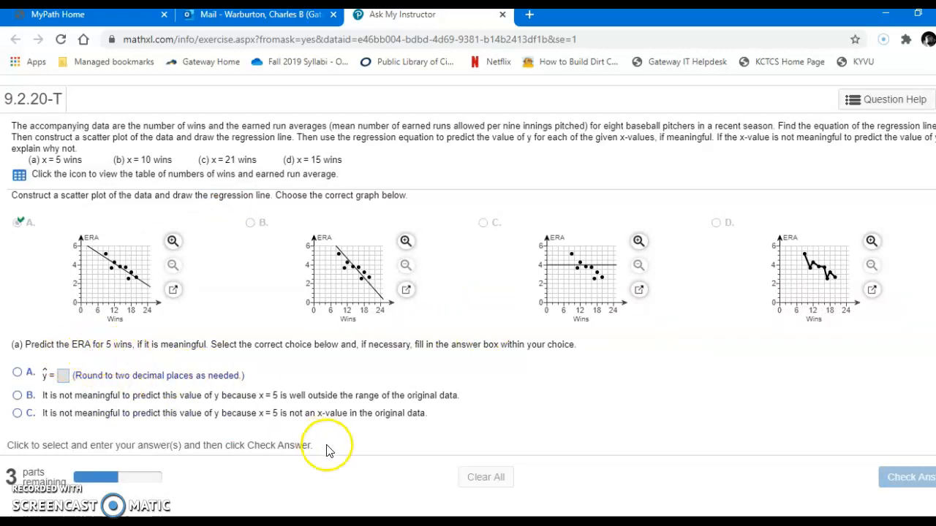
# Step: Edit the simple linear regression in StatCrunch to predict Y for an X value of 5, then recompute and locate the predicted values
pyautogui.moveTo(590, 487)
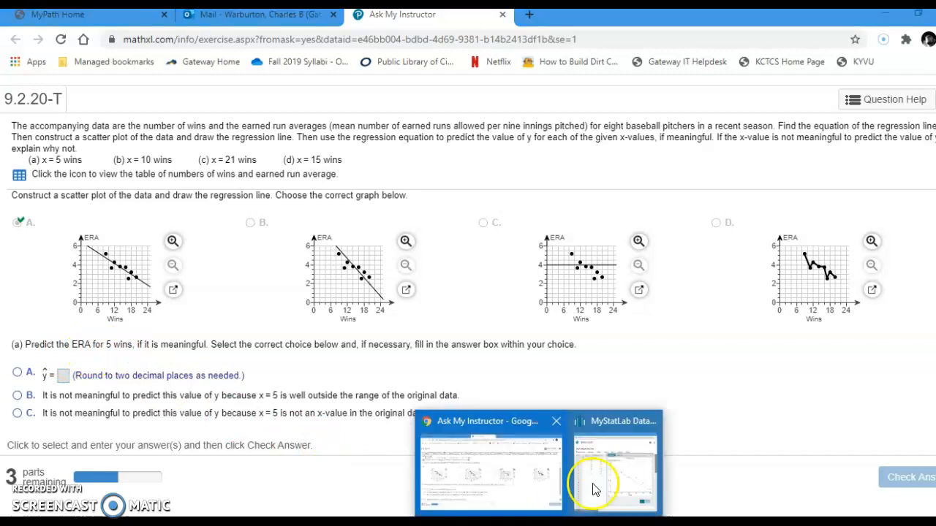
pyautogui.click(616, 465)
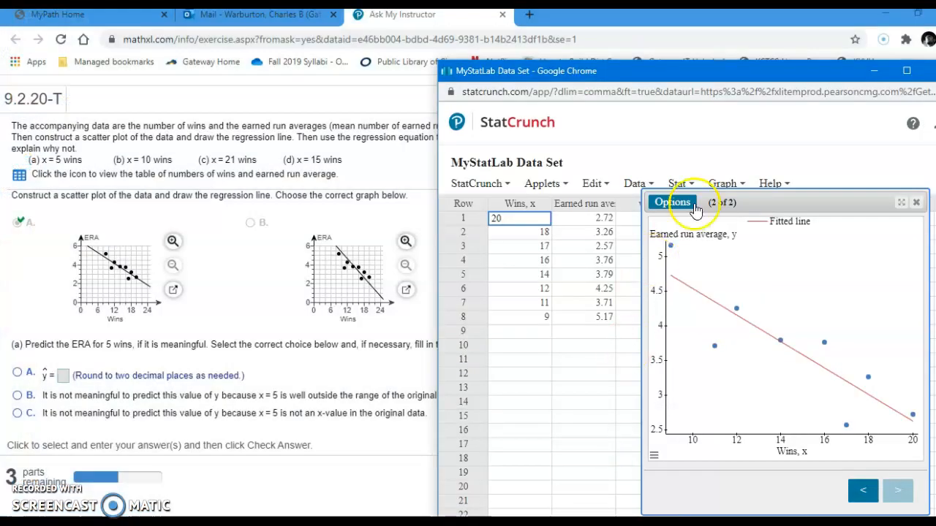
pyautogui.click(681, 207)
pyautogui.click(684, 205)
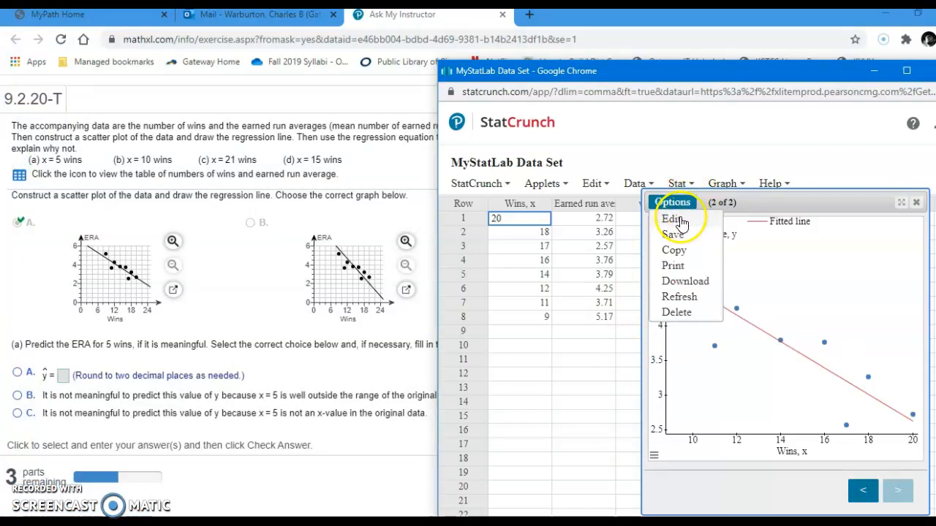
pyautogui.click(674, 219)
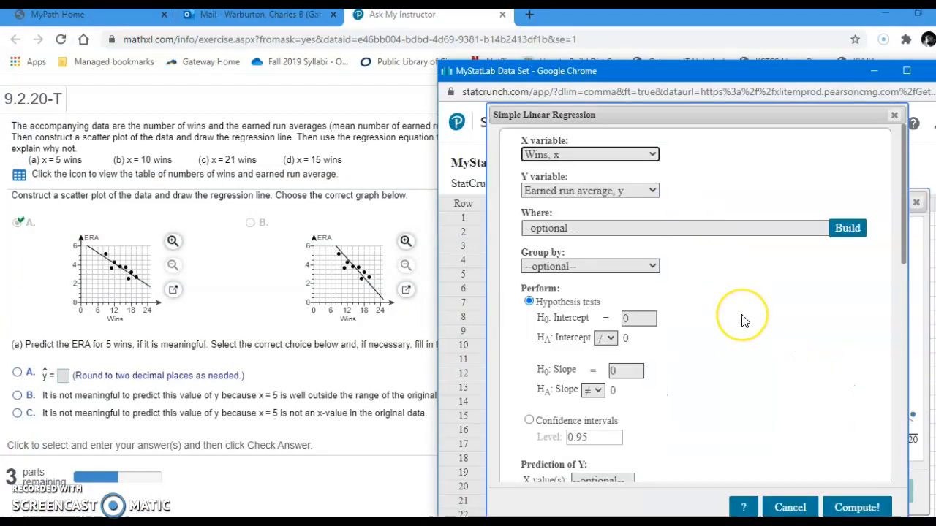
pyautogui.scroll(-3, 744, 322)
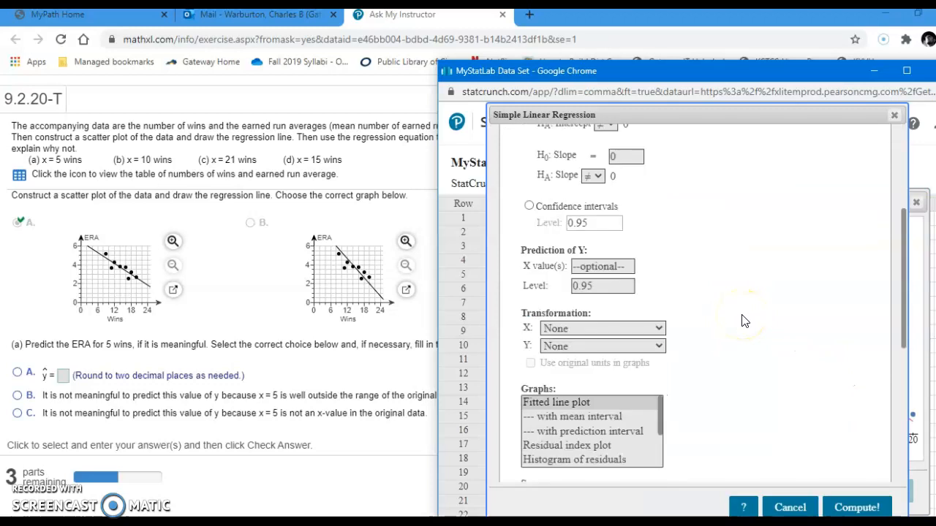
pyautogui.click(591, 267)
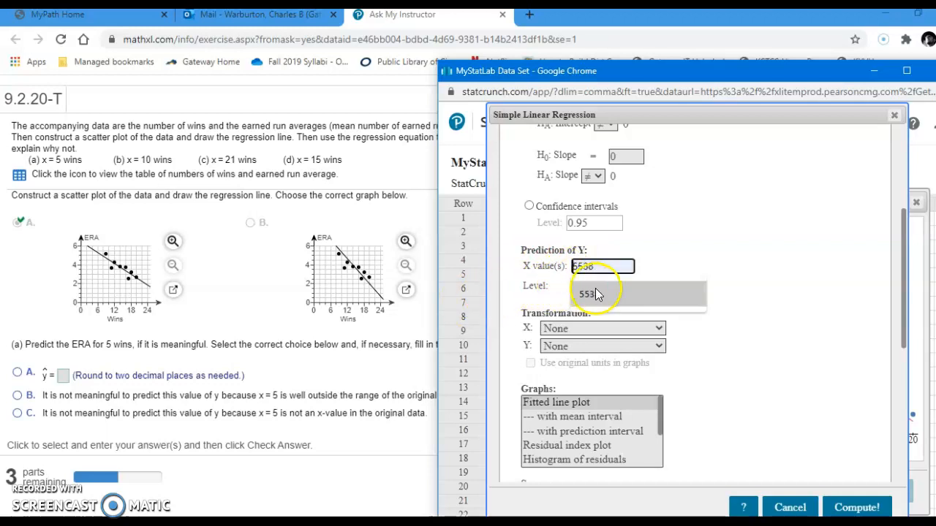
pyautogui.click(663, 266)
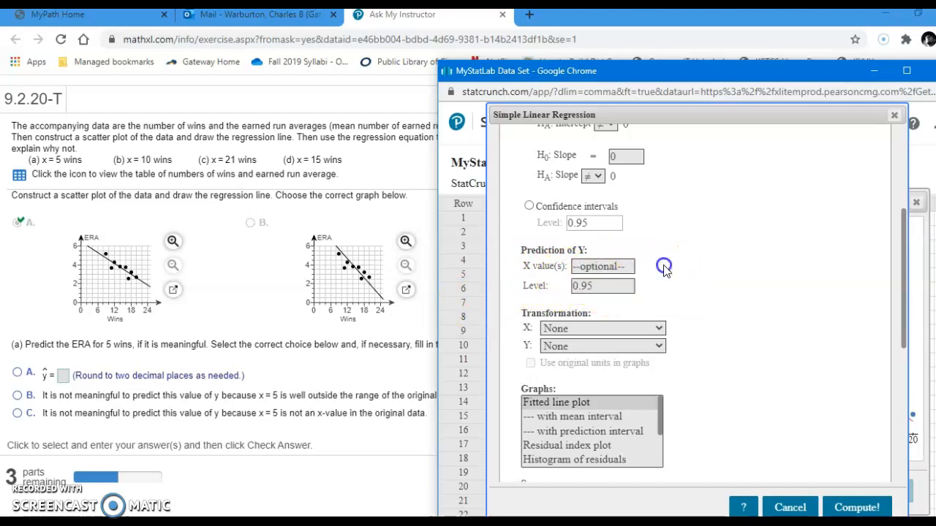
pyautogui.click(614, 266)
pyautogui.write('5')
pyautogui.click(859, 507)
pyautogui.scroll(-3, 798, 394)
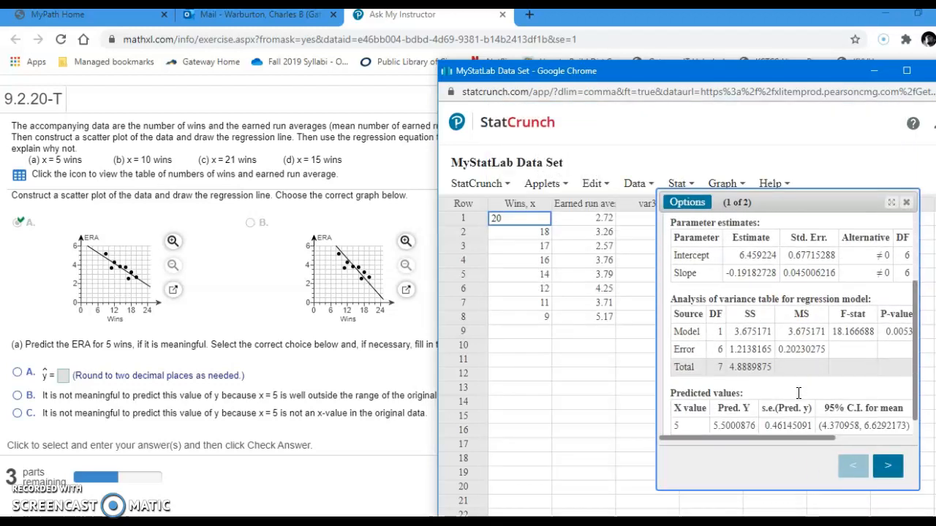
pyautogui.scroll(-1, 798, 393)
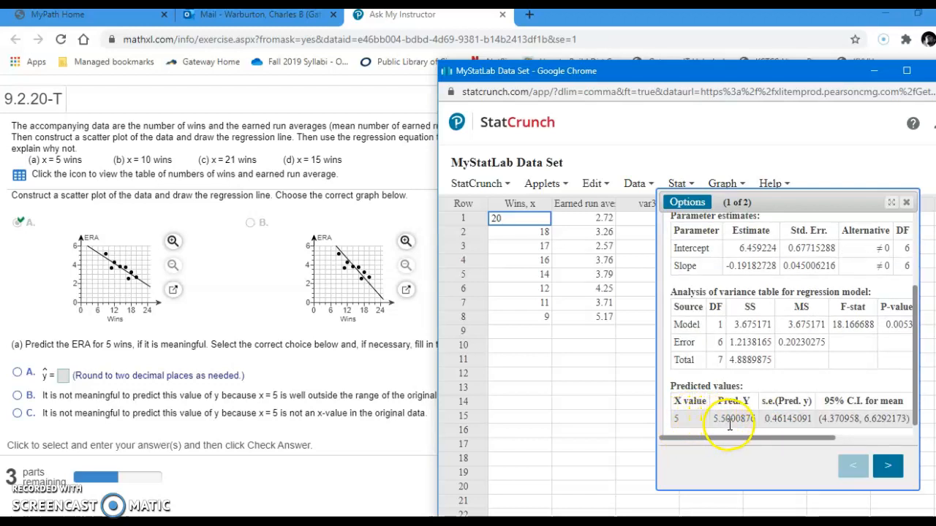
# Step: Answer part (a) of the exercise with choice A and a predicted ERA of 5.50, and submit it for checking
pyautogui.click(63, 377)
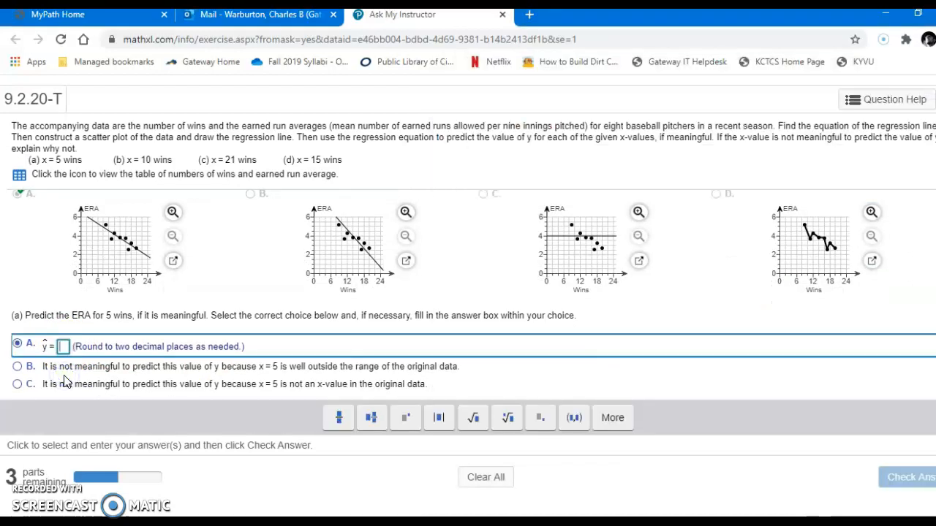
pyautogui.write('5.50')
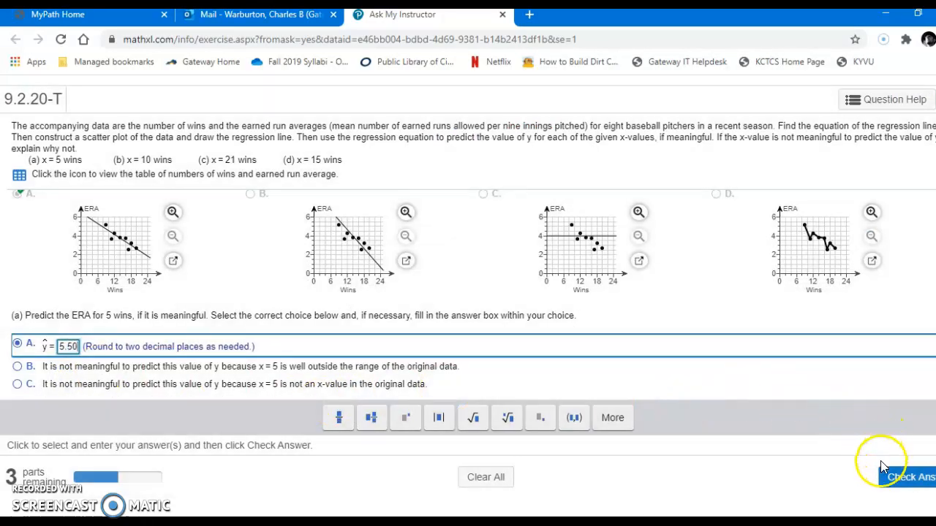
pyautogui.click(886, 472)
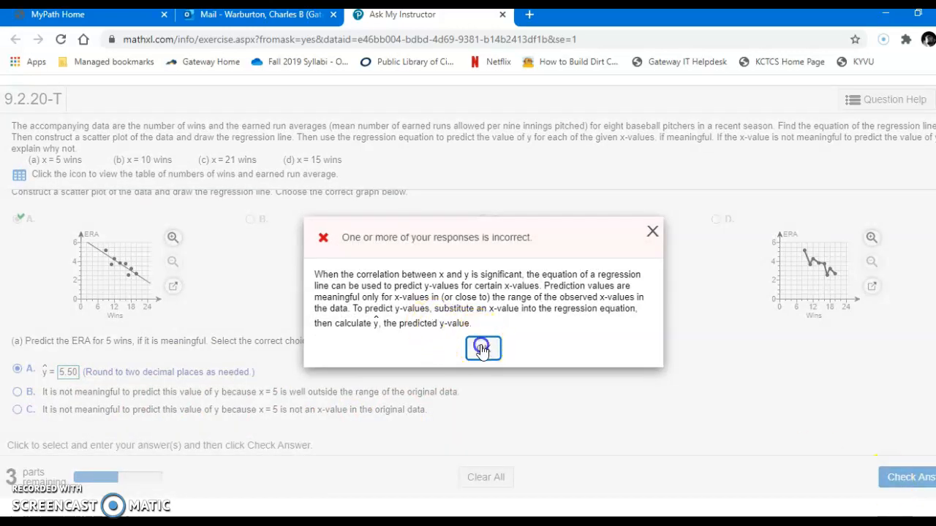
# Step: Dismiss the answer feedback and recheck the predicted Y for an X value of 5 in the StatCrunch results
pyautogui.click(482, 349)
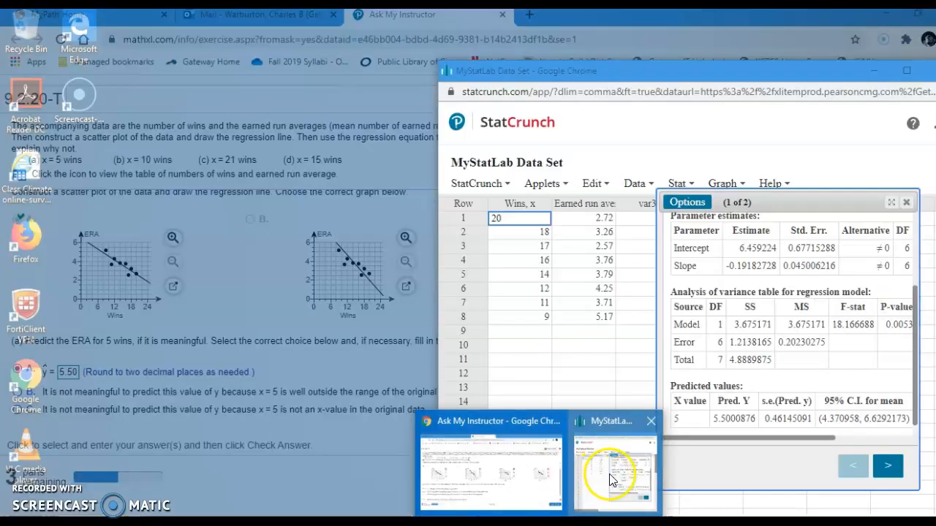
pyautogui.click(609, 477)
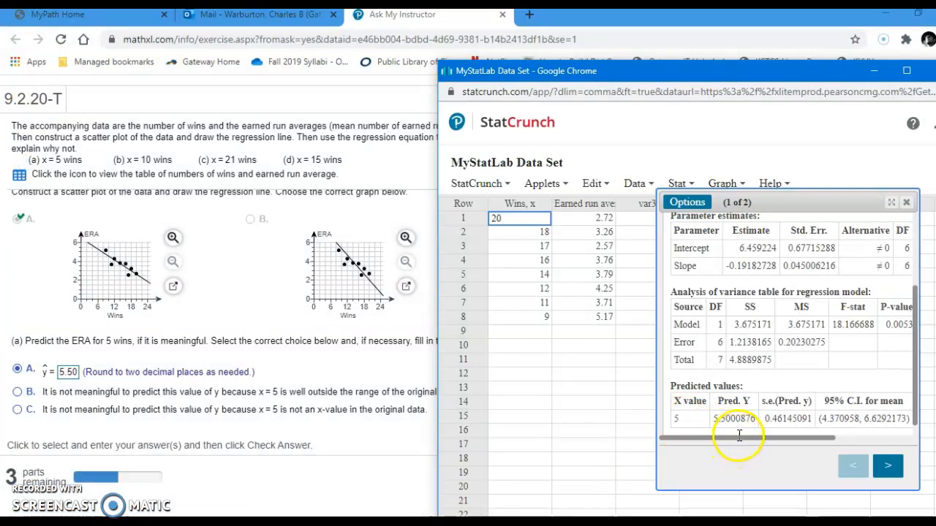
pyautogui.moveTo(737, 443)
pyautogui.mouseDown()
pyautogui.moveTo(842, 445)
pyautogui.moveTo(725, 445)
pyautogui.mouseUp()
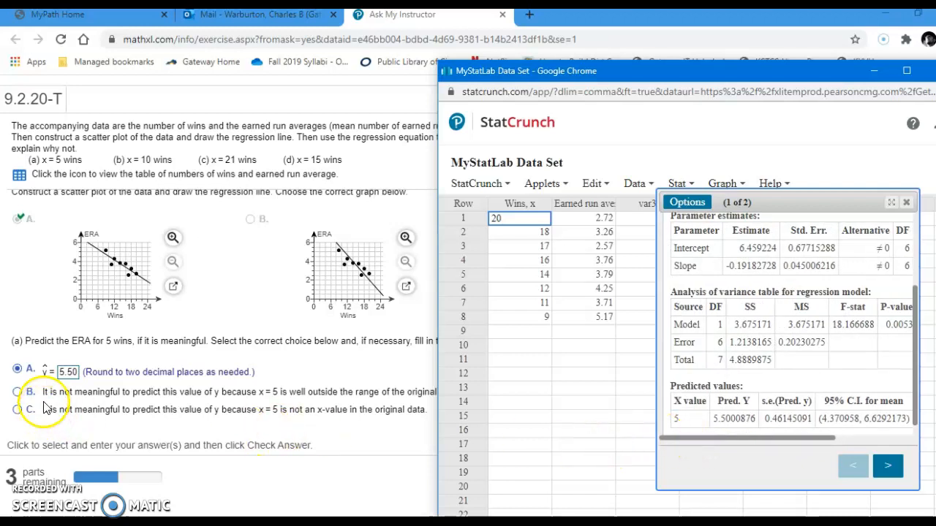
# Step: Change the part (a) predicted ERA to 5.5 in the exercise, submit it for checking and dismiss the feedback
pyautogui.click(79, 376)
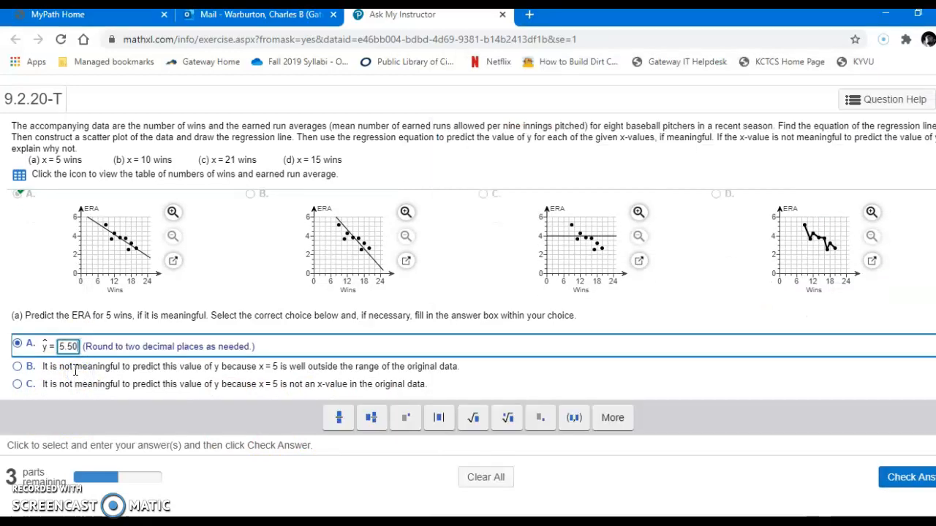
pyautogui.press('BackSpace')
pyautogui.press('Return')
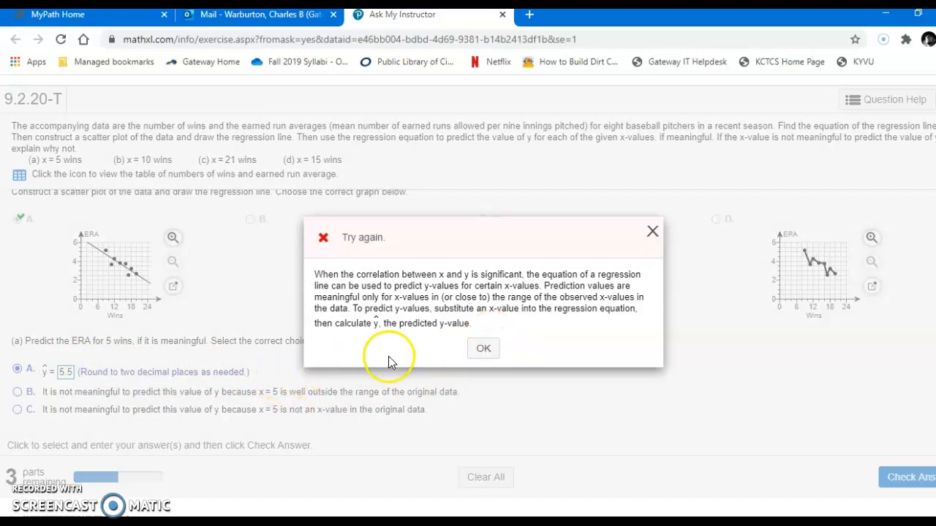
pyautogui.click(481, 352)
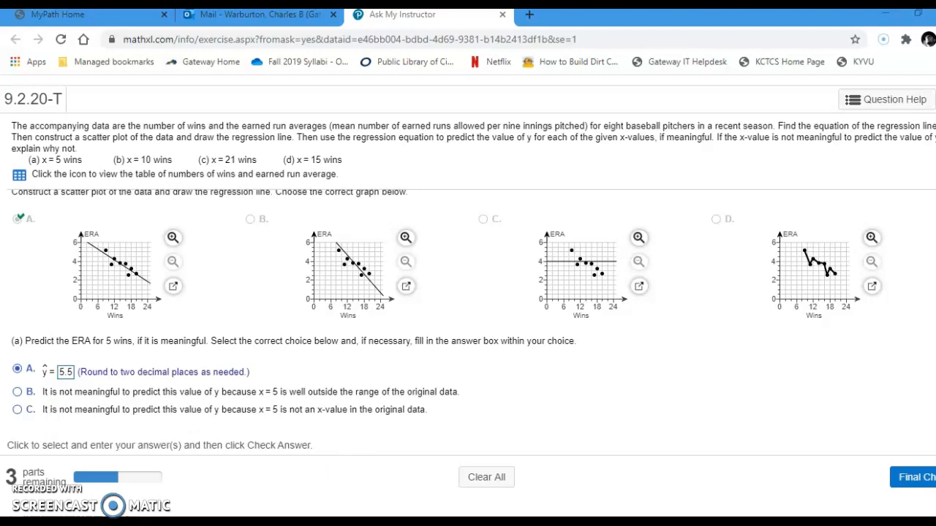
# Step: Bring up the StatCrunch data table to compare 5 wins with the range of the Wins, x column
pyautogui.hotkey('alt', 'Tab')
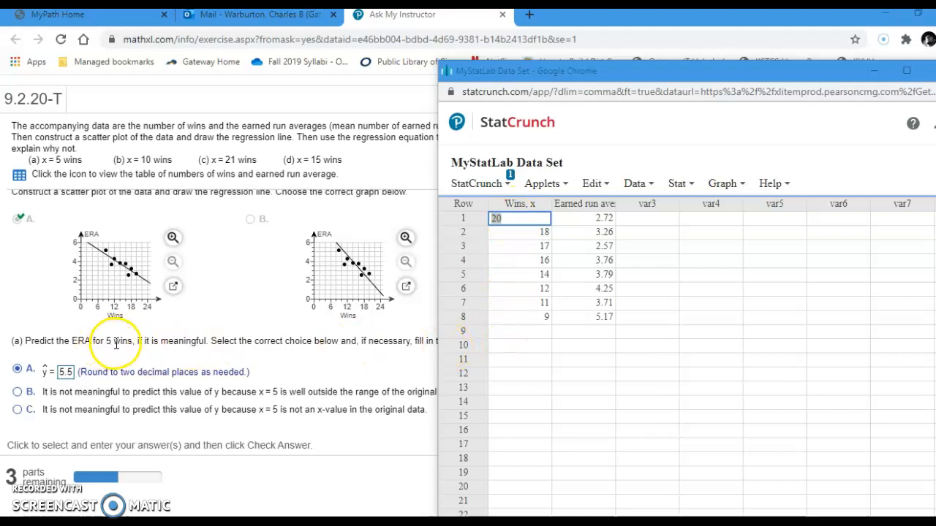
pyautogui.click(542, 187)
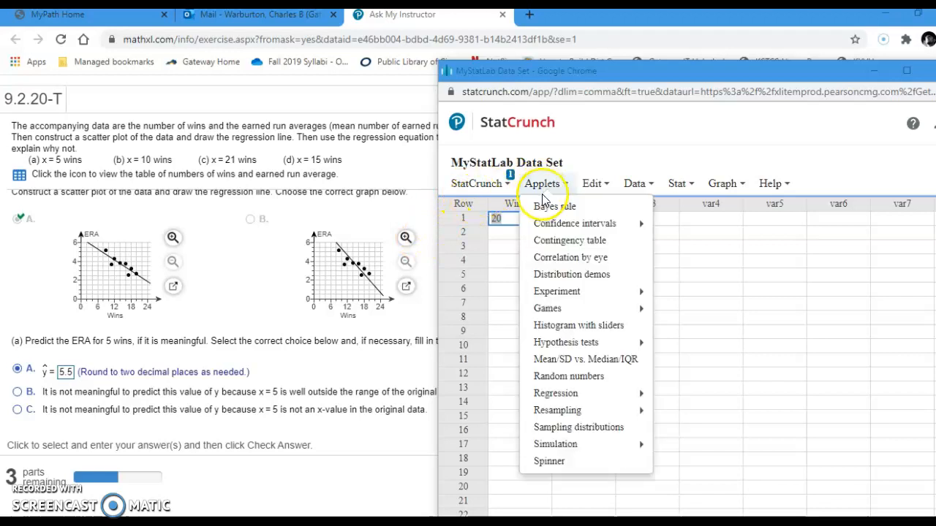
pyautogui.moveTo(646, 352)
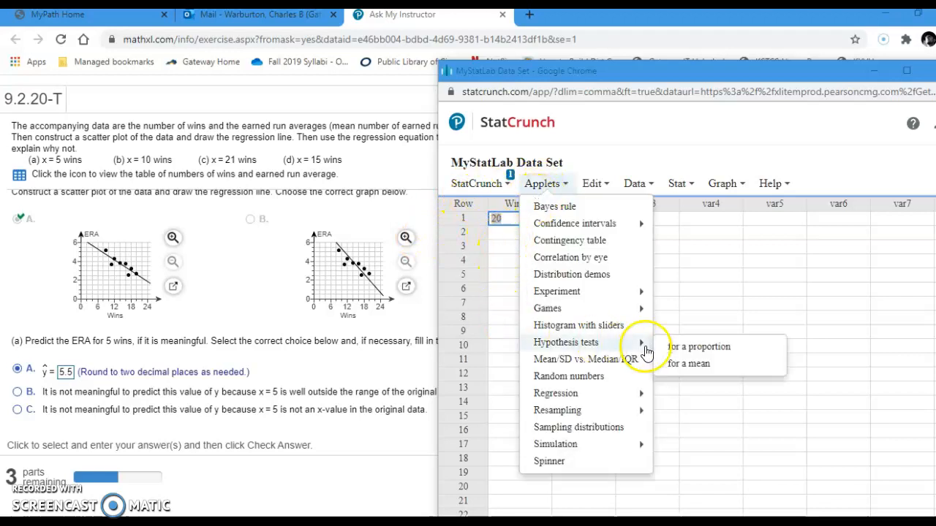
pyautogui.click(758, 289)
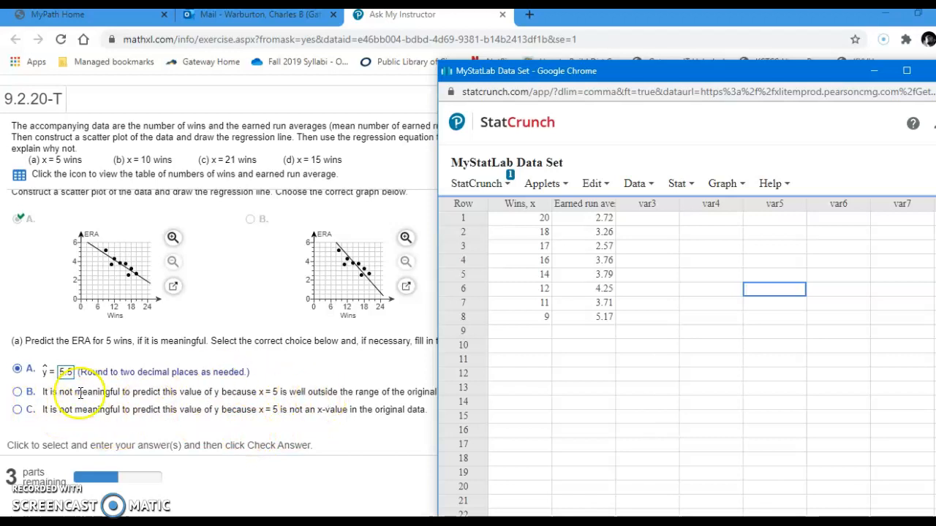
# Step: Answer part (a) with choice B, that x = 5 is well outside the original data's range, and submit it
pyautogui.click(18, 392)
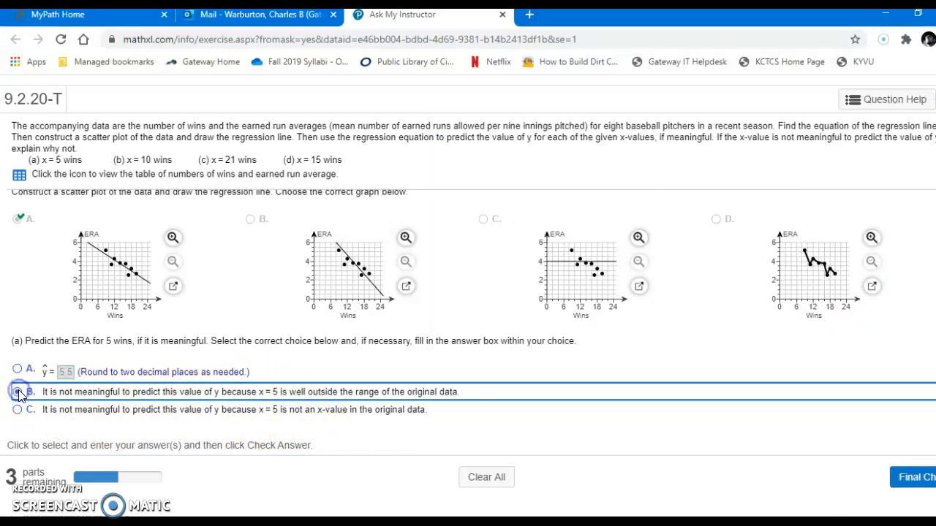
pyautogui.click(19, 395)
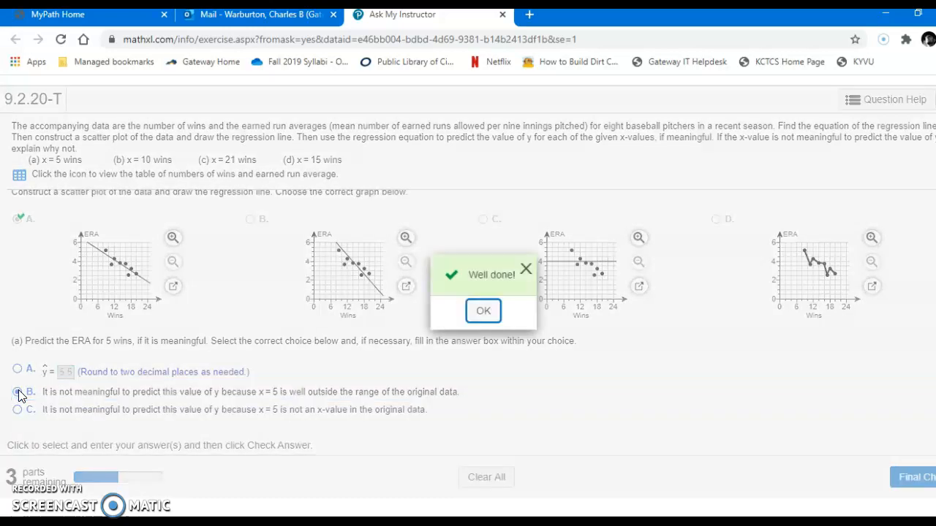
pyautogui.click(483, 313)
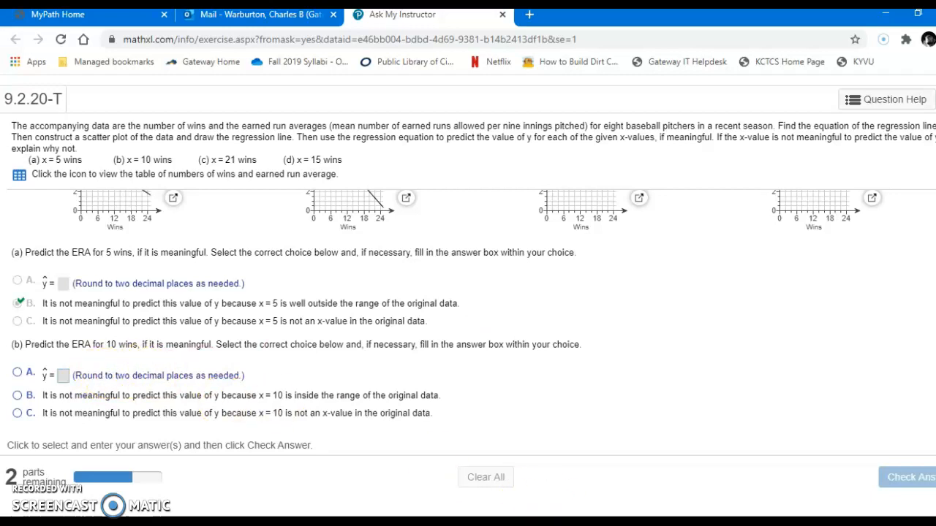
# Step: Set up a new simple linear regression in StatCrunch with Wins, x as the X variable and Earned run average, y as the Y variable
pyautogui.moveTo(533, 515)
pyautogui.click(644, 452)
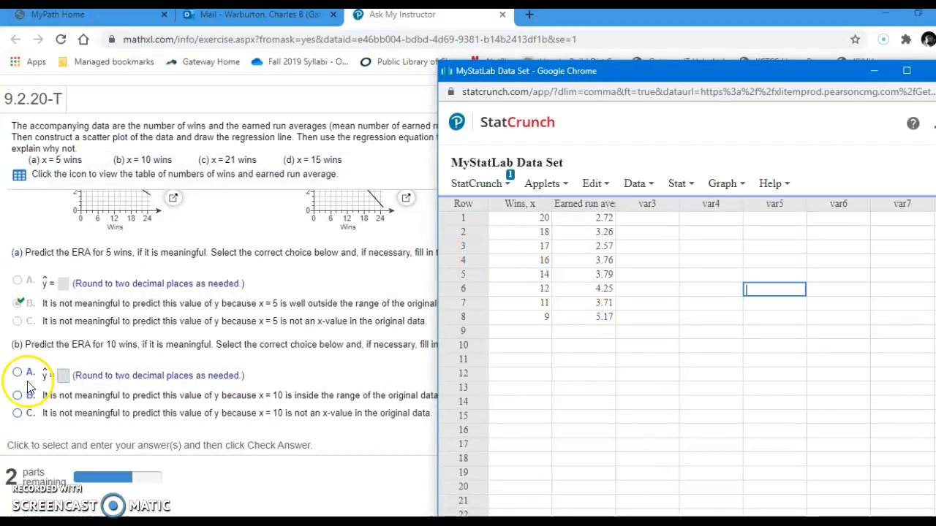
pyautogui.click(636, 184)
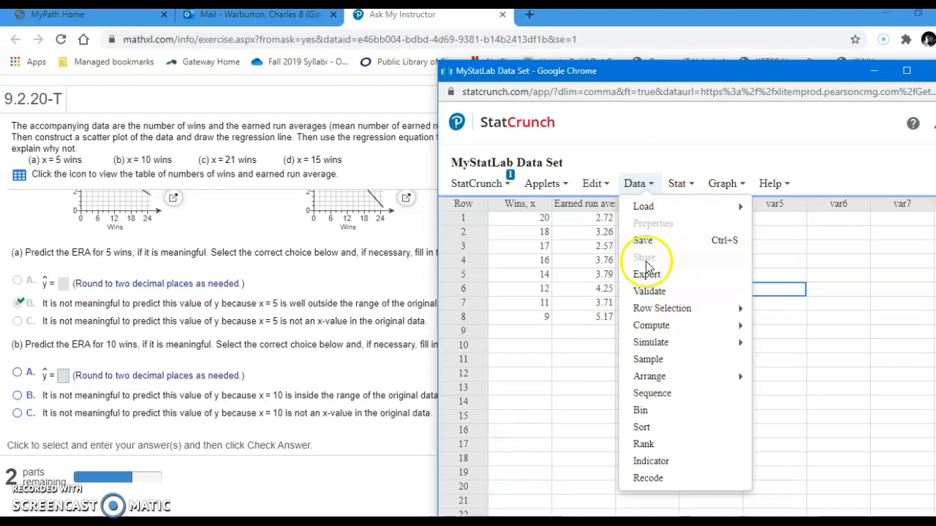
pyautogui.click(481, 189)
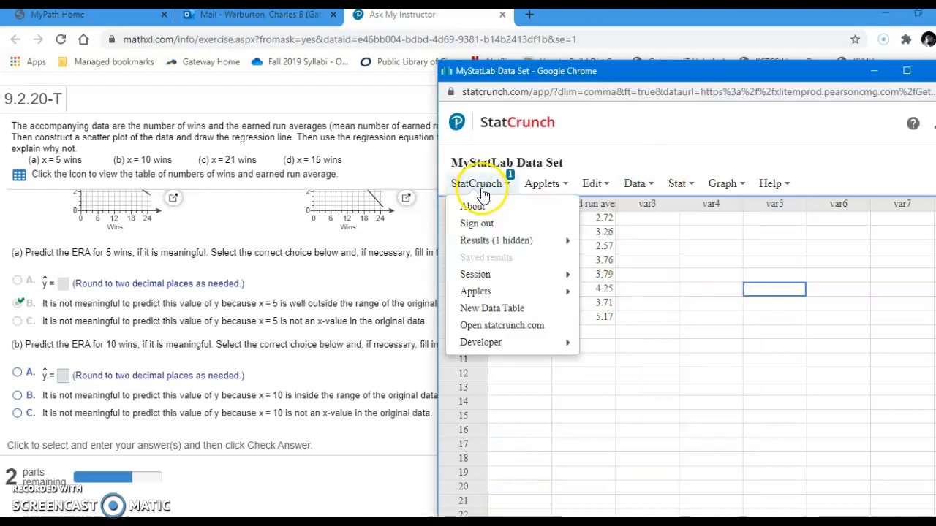
pyautogui.click(678, 186)
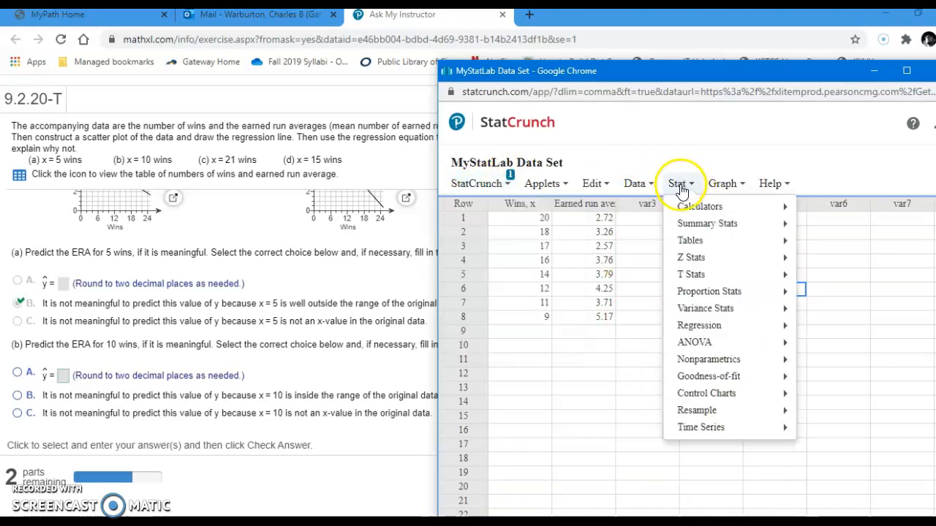
pyautogui.moveTo(698, 327)
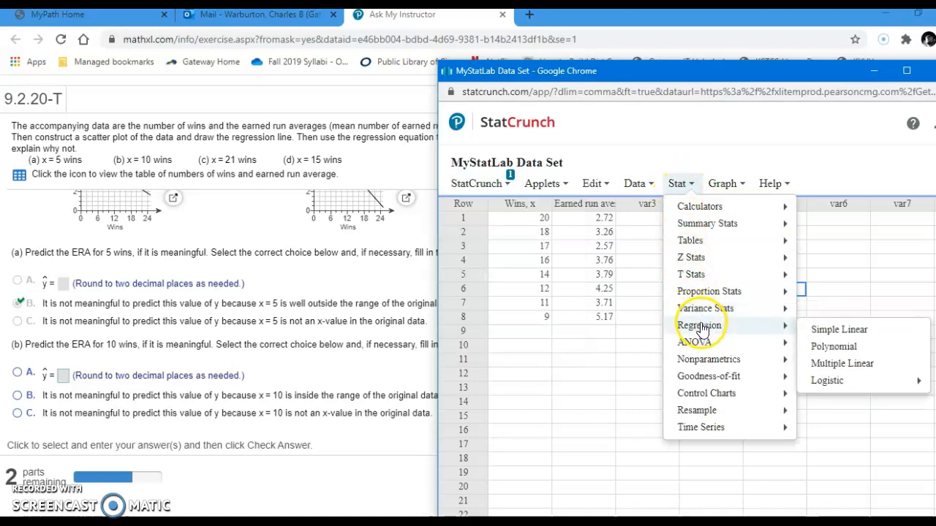
pyautogui.click(827, 335)
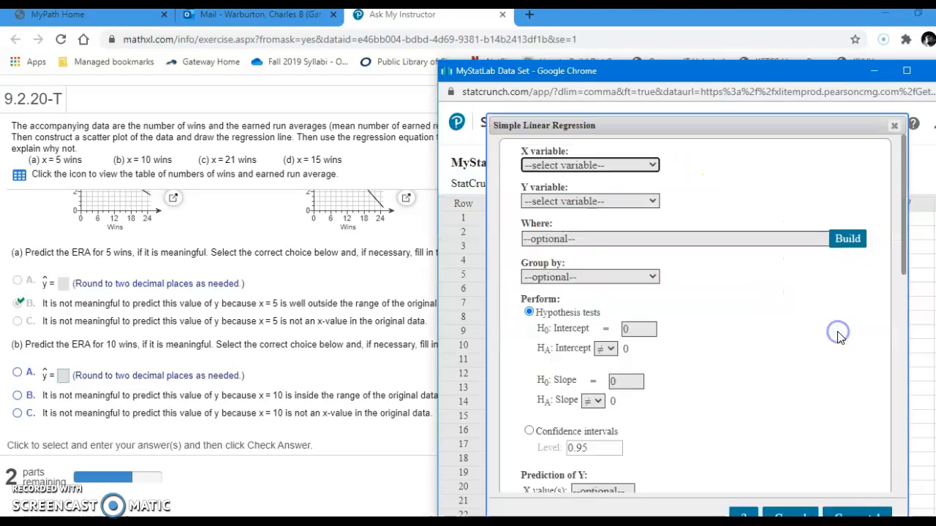
pyautogui.click(622, 168)
pyautogui.click(615, 189)
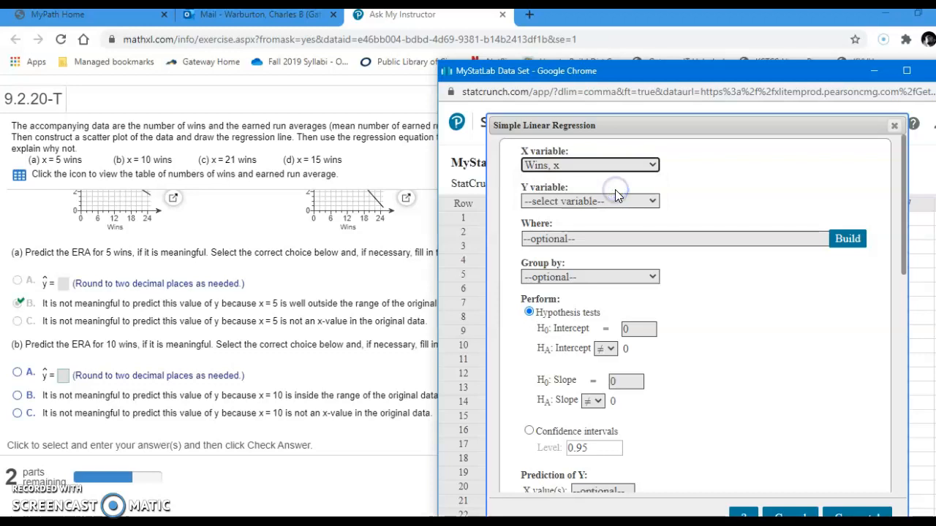
pyautogui.click(616, 203)
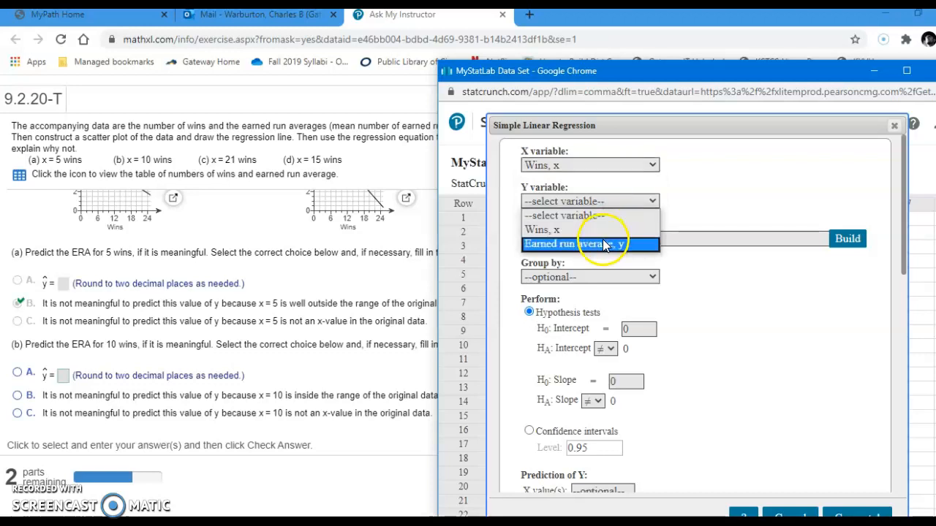
pyautogui.click(604, 242)
# Step: Set the prediction of Y to an X value of 10, compute the regression and locate the predicted values
pyautogui.scroll(-4, 679, 338)
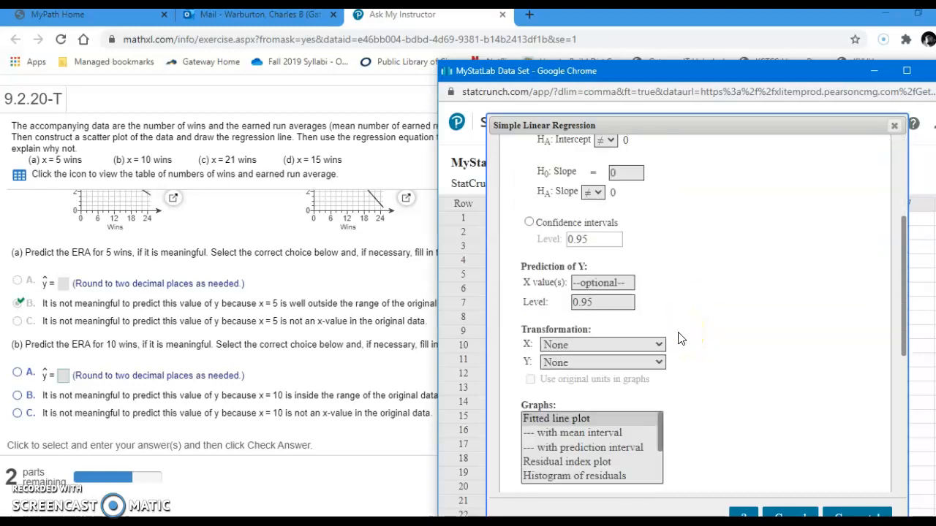
pyautogui.scroll(2, 665, 322)
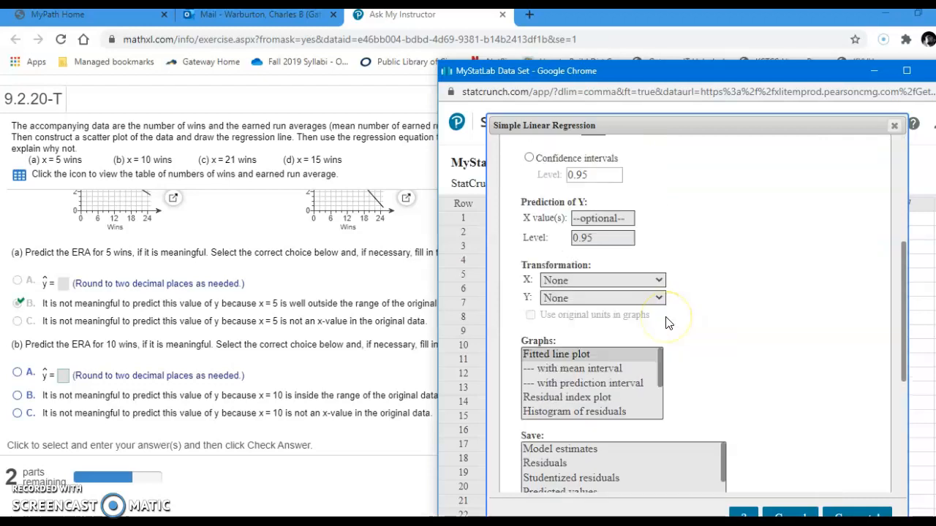
pyautogui.scroll(-4, 665, 322)
pyautogui.scroll(6, 665, 322)
pyautogui.scroll(-3, 665, 324)
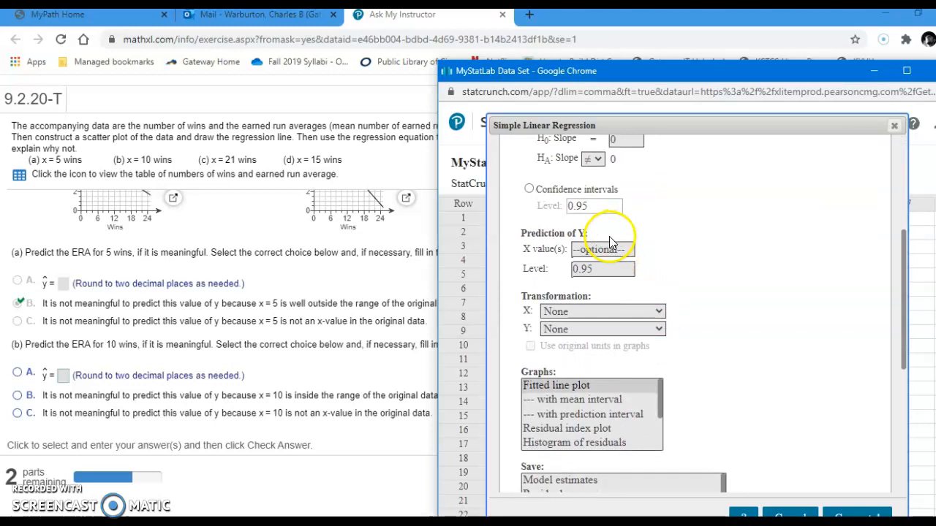
pyautogui.click(606, 249)
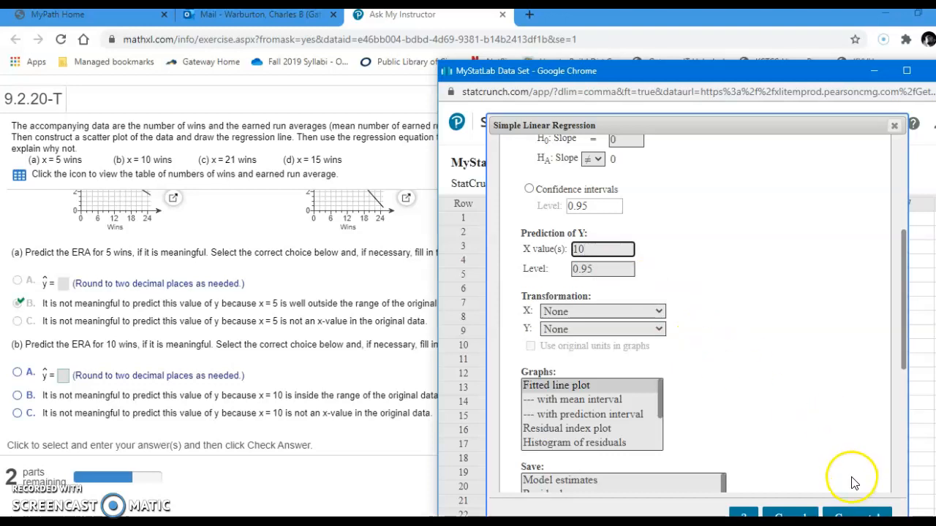
pyautogui.click(841, 514)
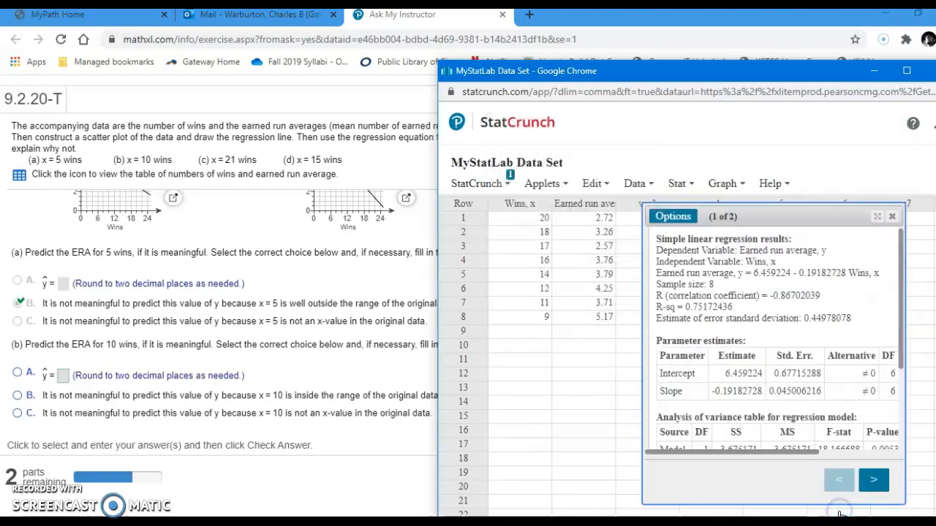
pyautogui.scroll(-3, 764, 384)
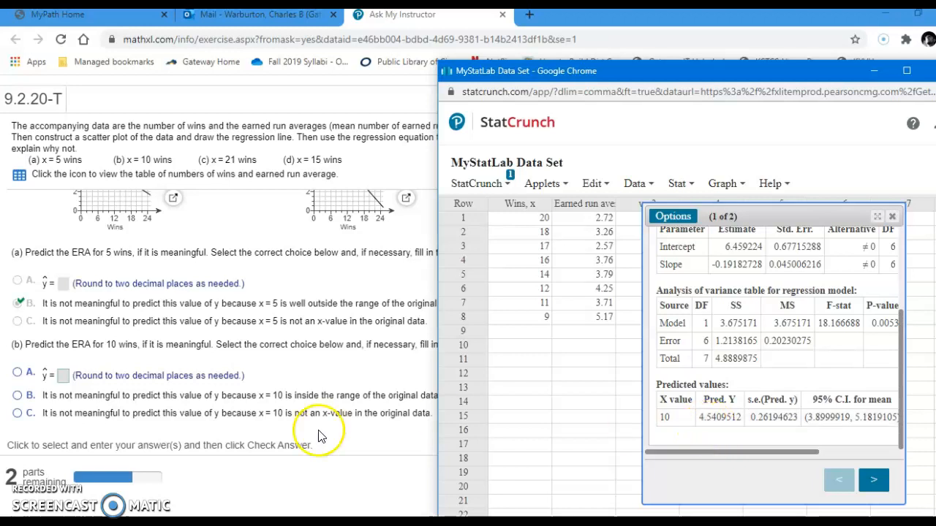
# Step: Answer part (b) of the exercise with choice A and a predicted ERA of 4.54, and submit it for checking
pyautogui.click(68, 376)
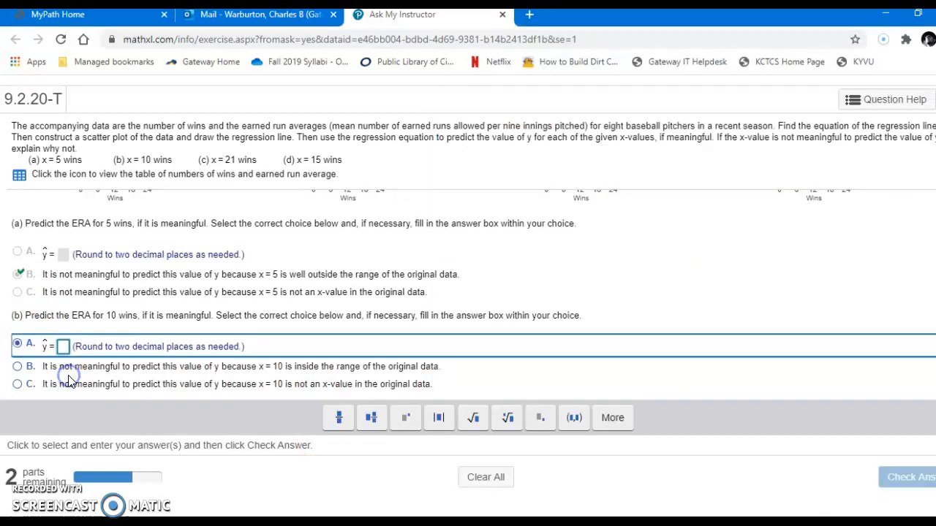
pyautogui.write('4.54')
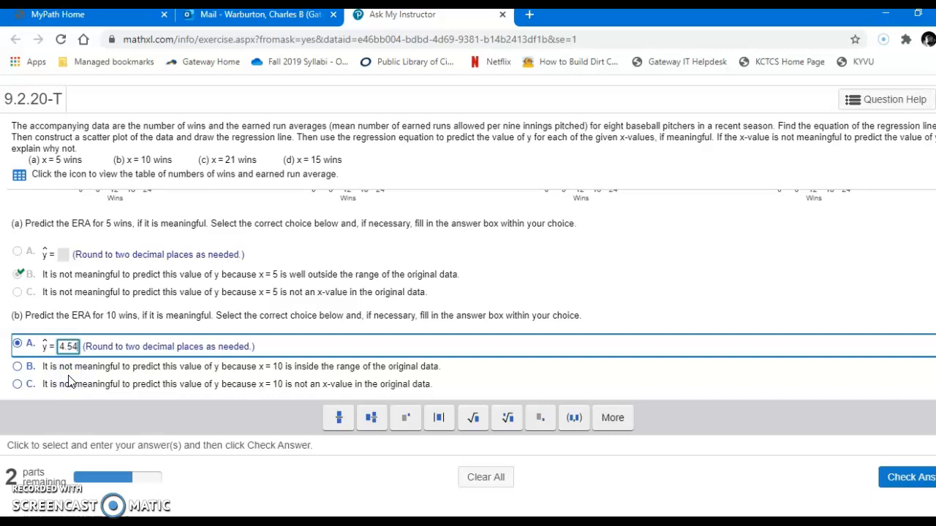
pyautogui.press('Return')
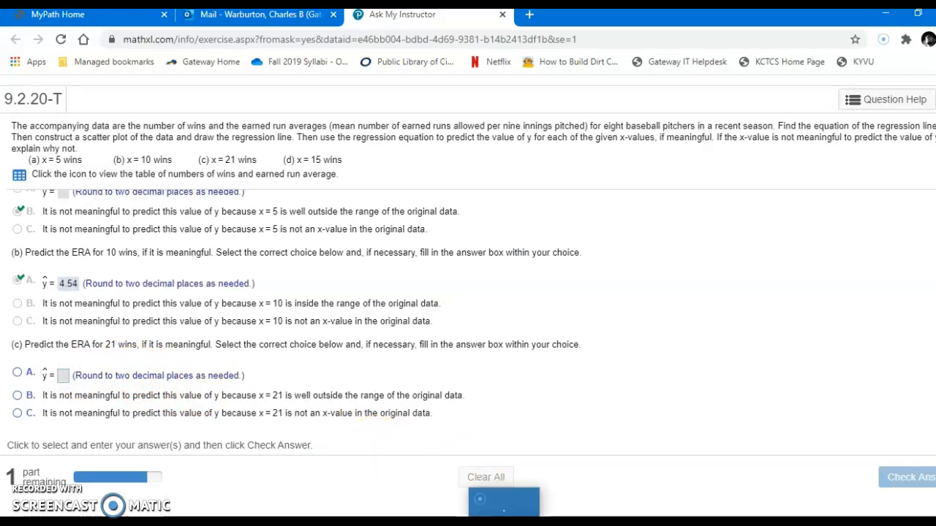
# Step: Review the wins data in StatCrunch, answer part (c) with choice B, submit it and dismiss the feedback
pyautogui.moveTo(538, 511)
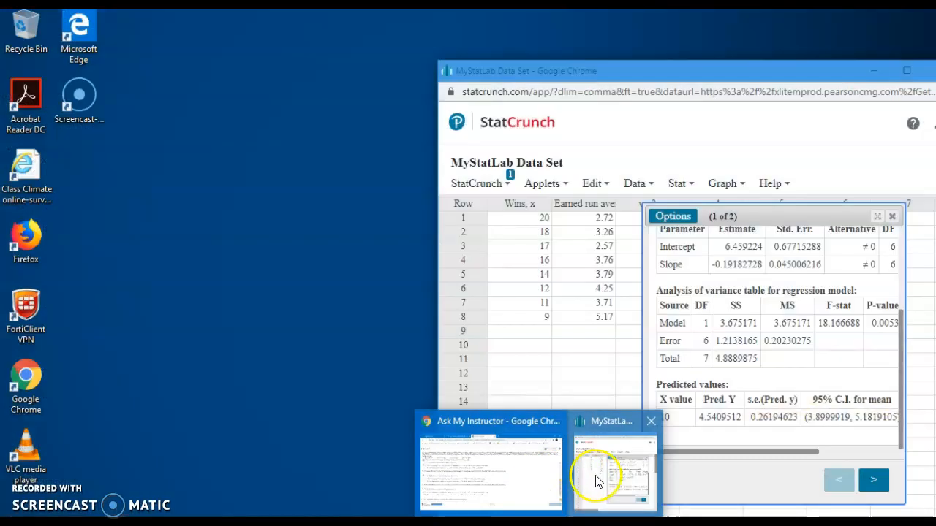
pyautogui.click(595, 476)
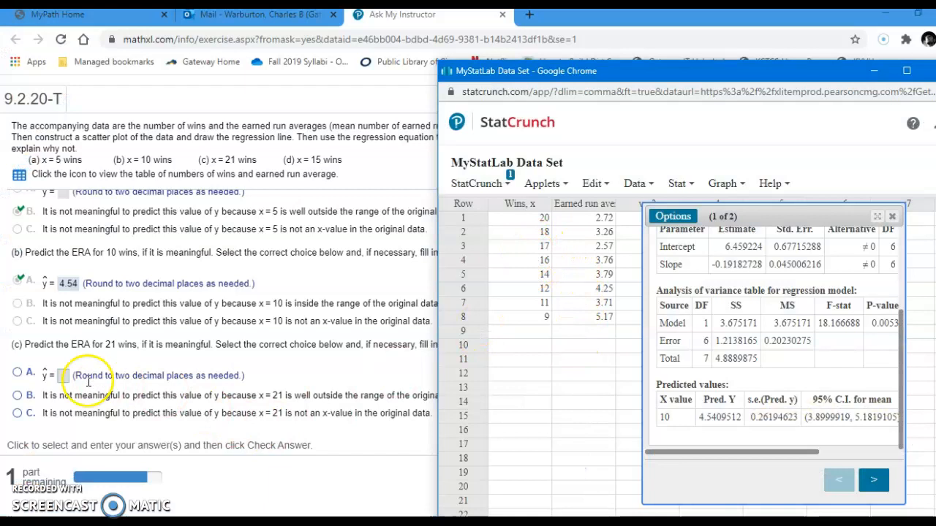
pyautogui.click(17, 397)
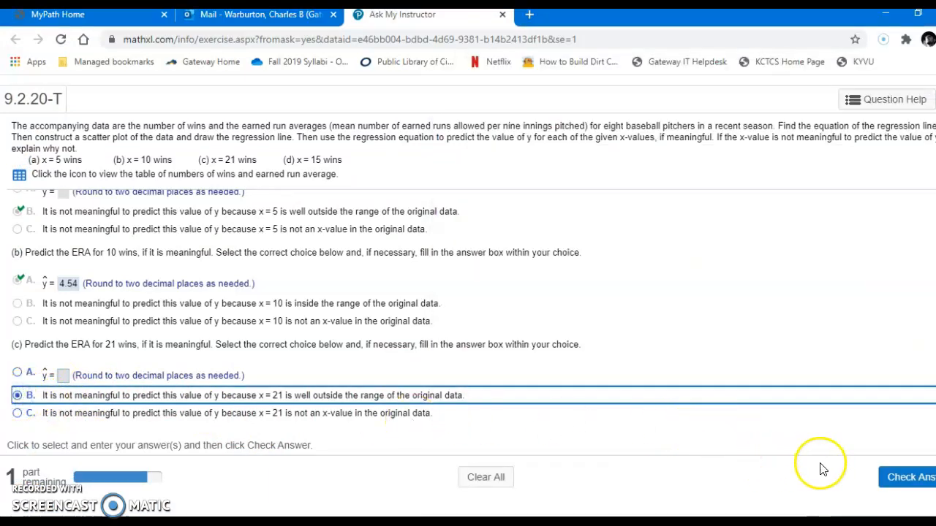
pyautogui.click(905, 478)
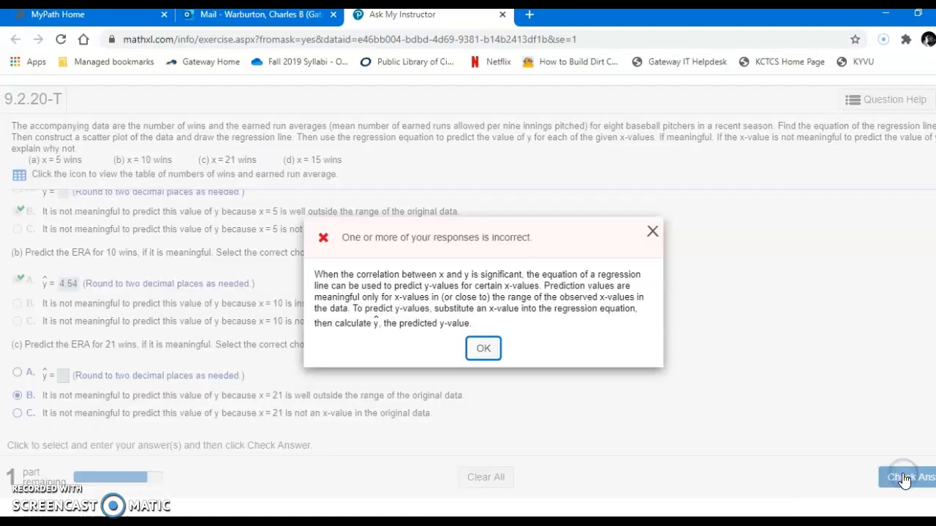
pyautogui.click(479, 349)
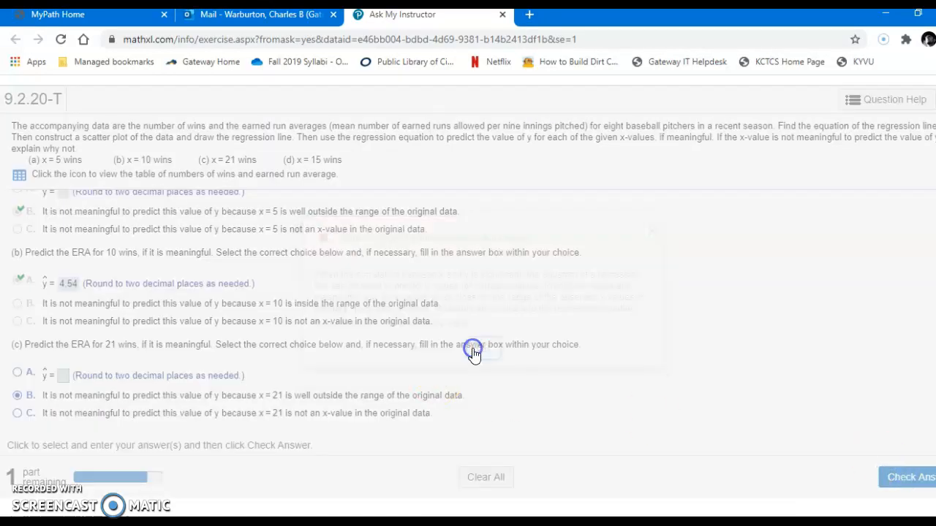
# Step: Change the answer to part (c) to choice A and switch to the StatCrunch window
pyautogui.click(64, 377)
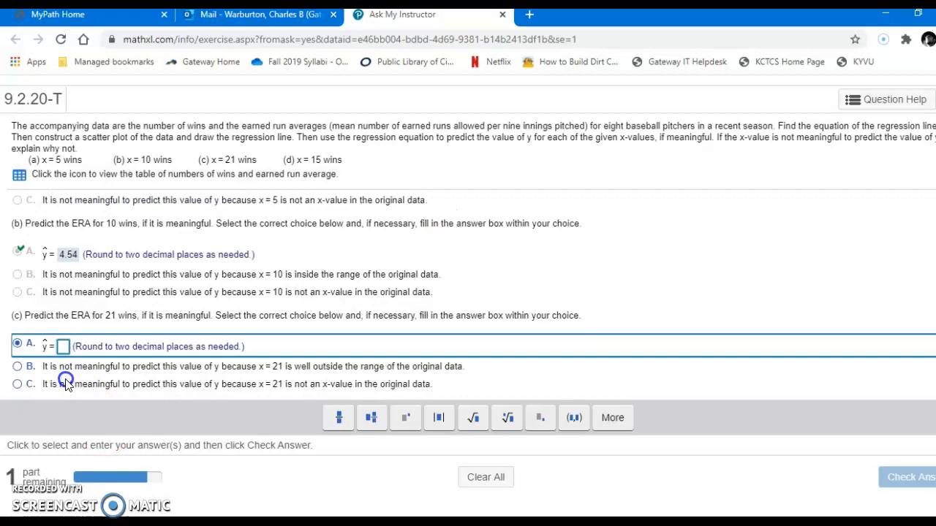
pyautogui.click(73, 348)
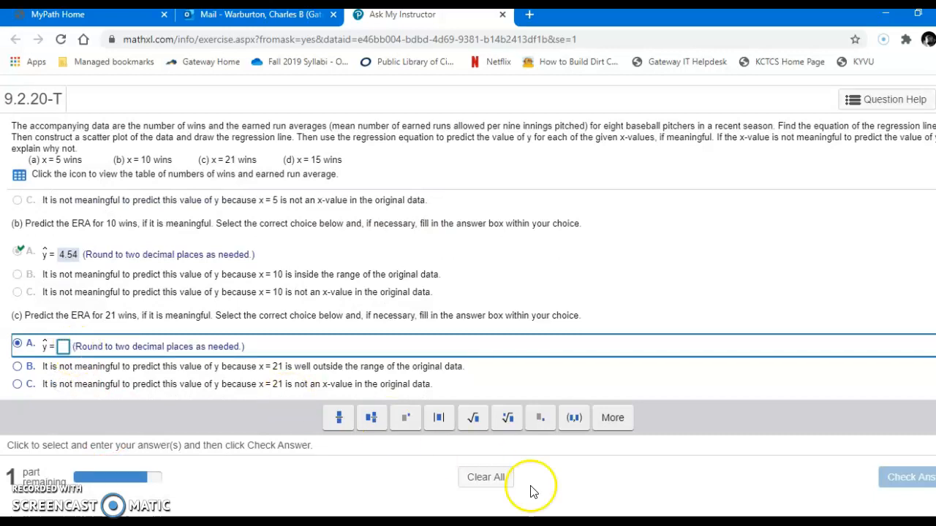
pyautogui.click(506, 522)
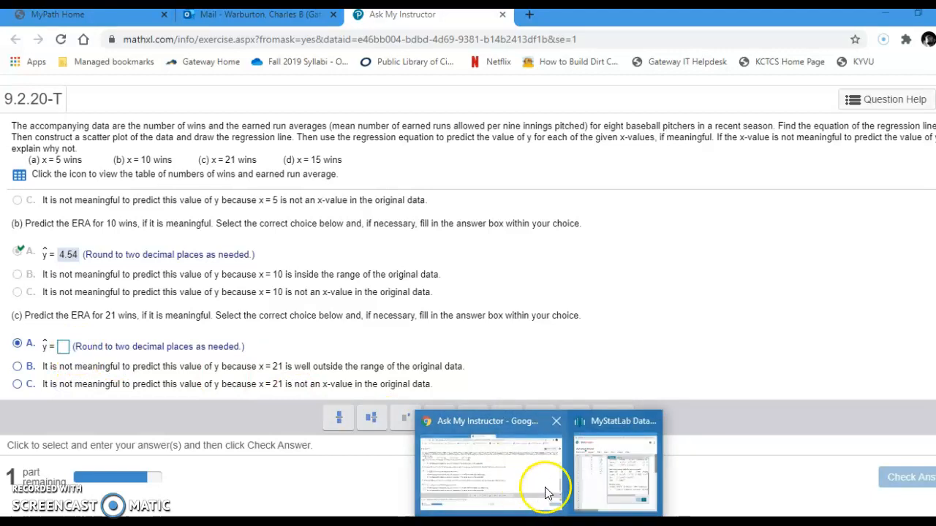
pyautogui.click(590, 486)
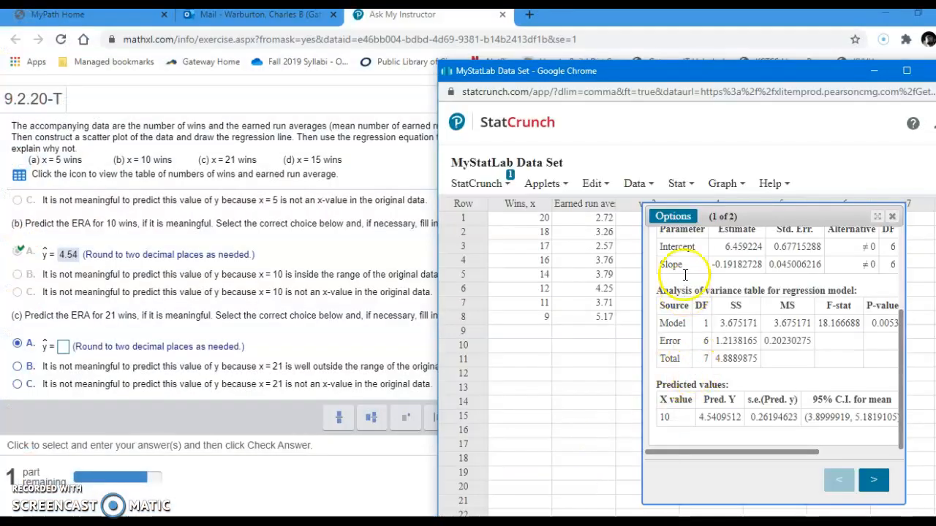
# Step: Edit the regression to predict Y at an X value of 21, compute it and locate the predicted values
pyautogui.click(673, 217)
pyautogui.click(681, 234)
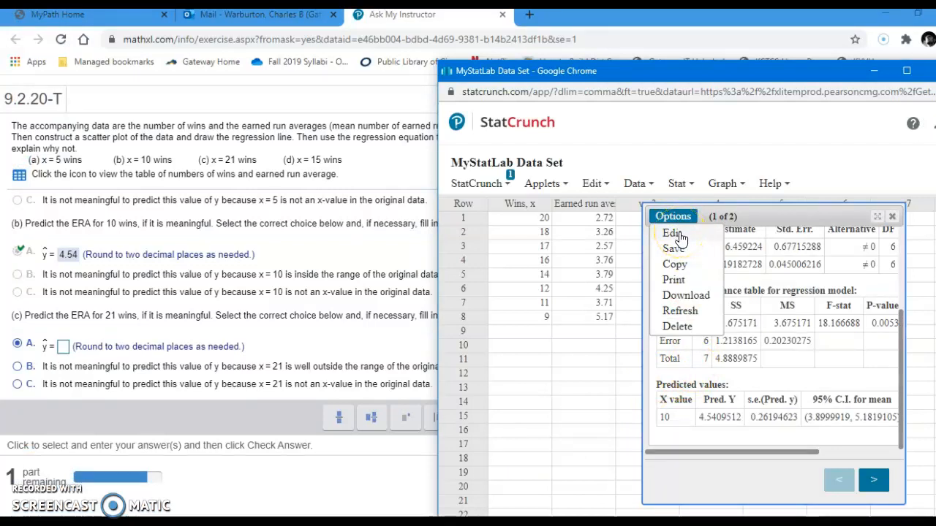
pyautogui.click(672, 234)
pyautogui.scroll(-3, 717, 336)
pyautogui.click(595, 242)
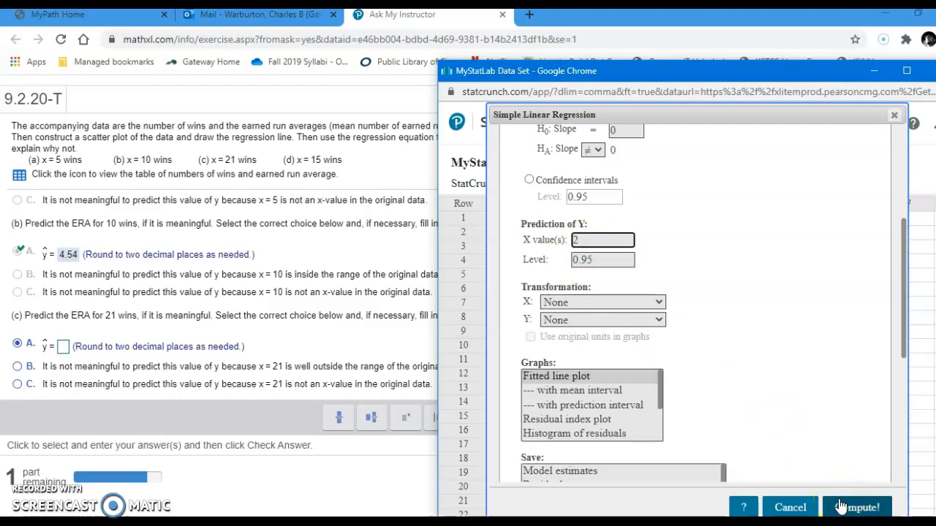
pyautogui.click(841, 507)
pyautogui.click(884, 505)
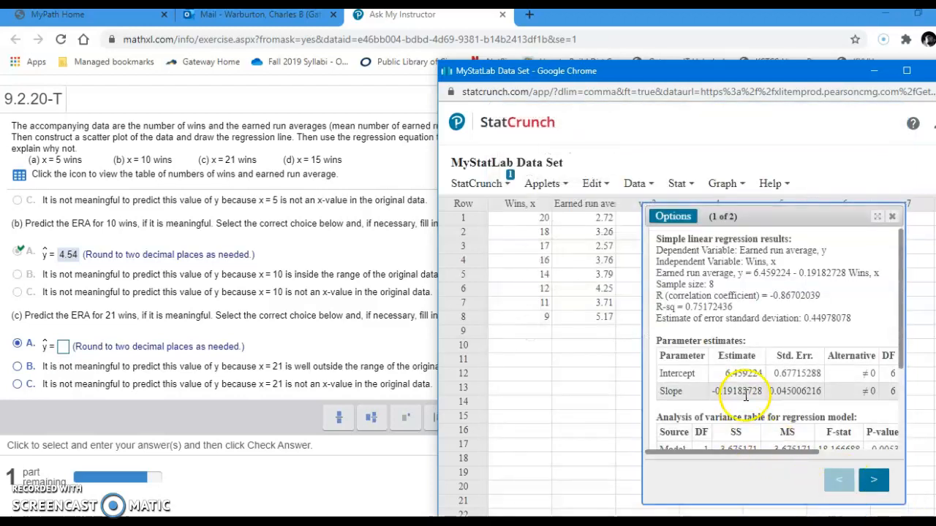
pyautogui.scroll(-1, 748, 392)
pyautogui.scroll(-5, 748, 392)
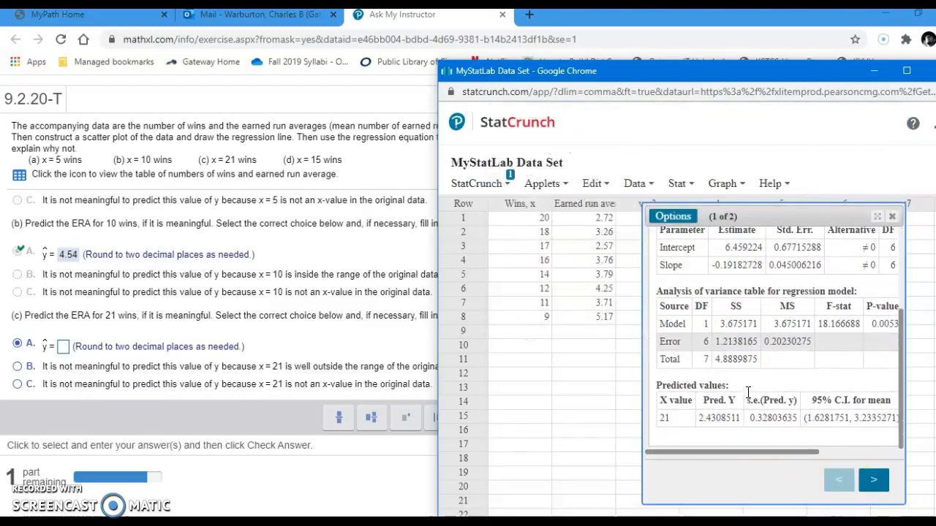
pyautogui.click(704, 428)
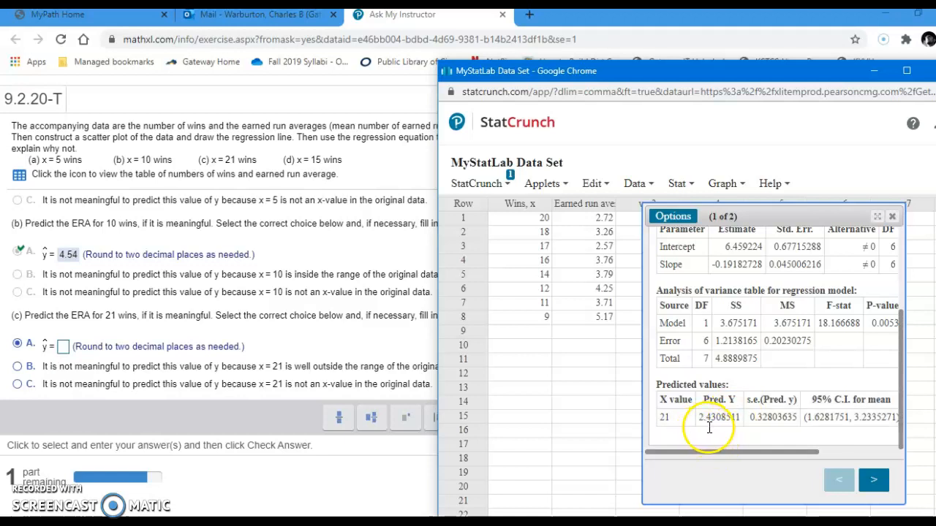
# Step: Enter 2.43 as the predicted ERA for 21 wins in part (c) and submit it for checking
pyautogui.click(64, 348)
pyautogui.write('2')
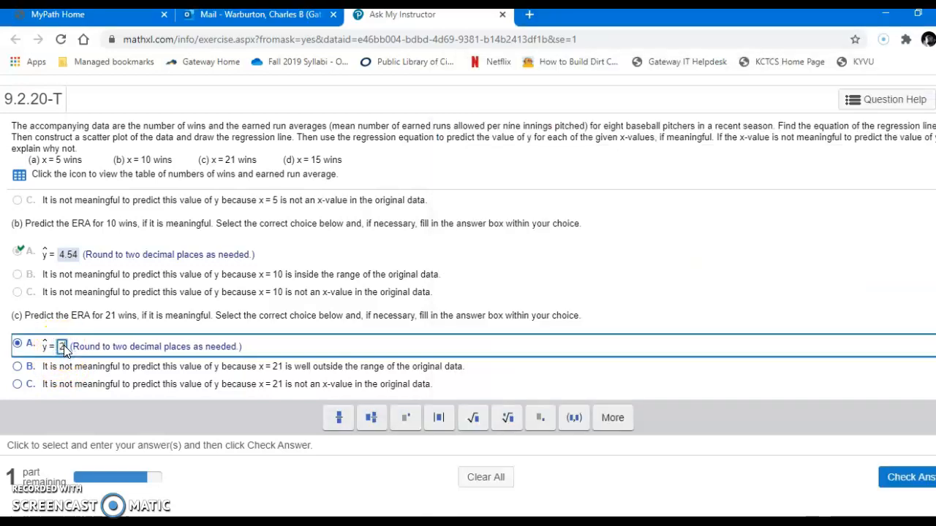
pyautogui.write('.43')
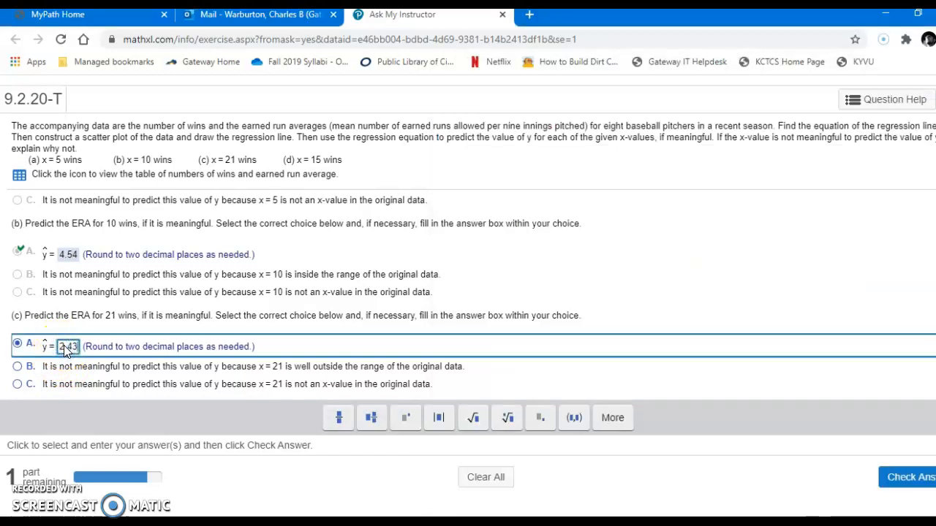
pyautogui.press('Return')
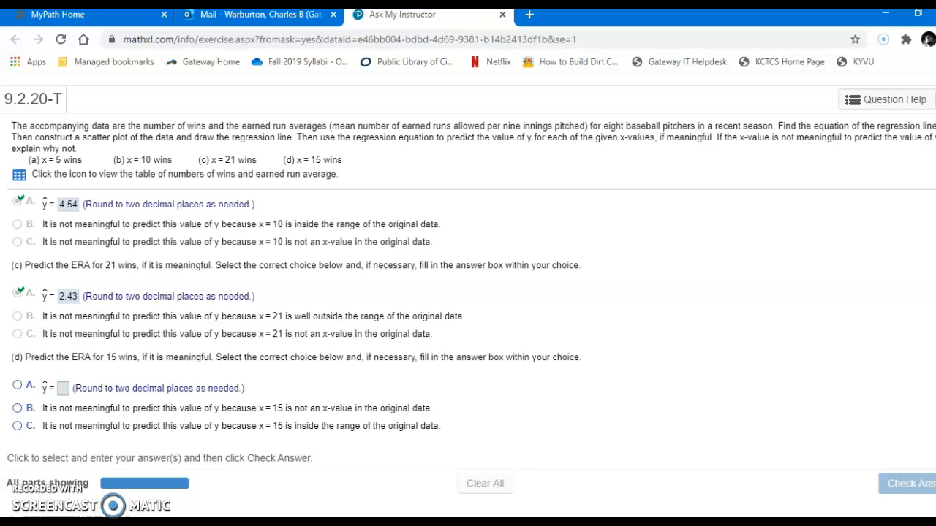
# Step: Switch to StatCrunch, recompute the regression with a prediction X value of 15, and locate the predicted values
pyautogui.moveTo(613, 473)
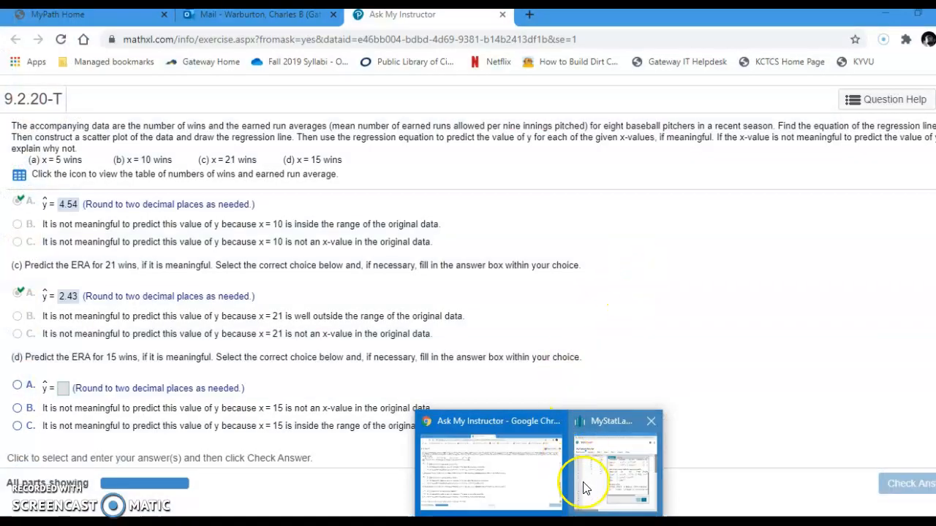
pyautogui.click(587, 482)
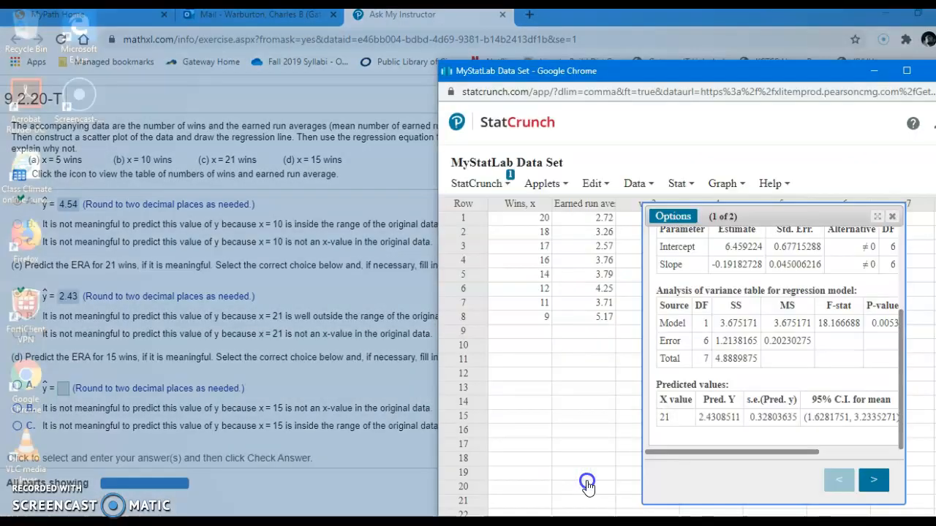
pyautogui.click(674, 219)
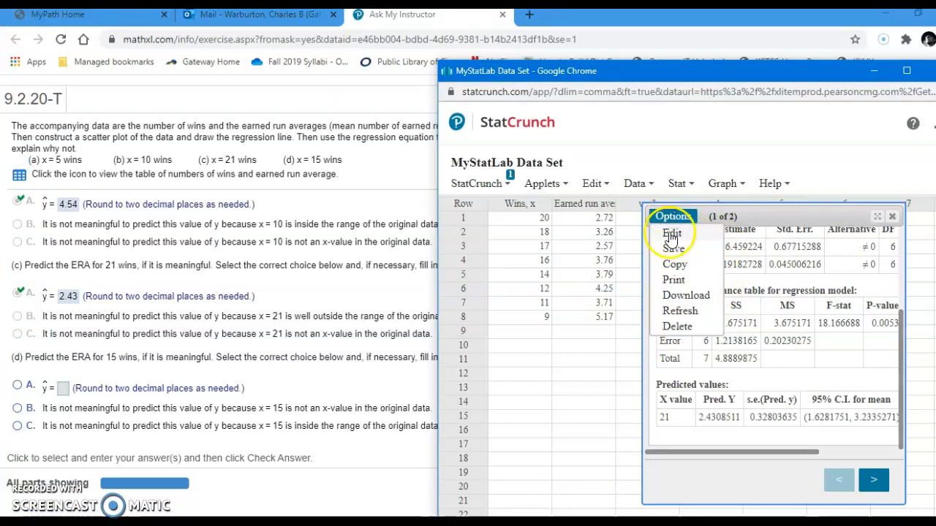
pyautogui.click(671, 234)
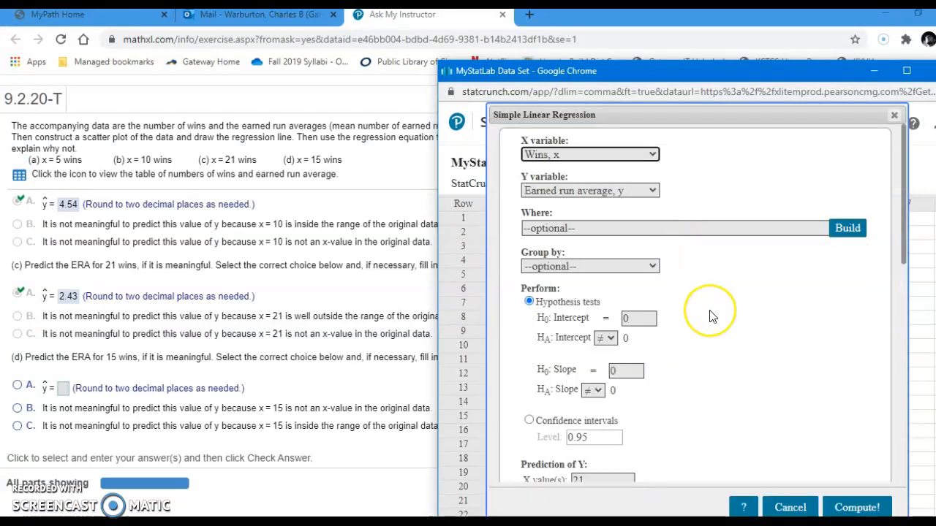
pyautogui.scroll(-10, 709, 312)
pyautogui.scroll(-1, 717, 314)
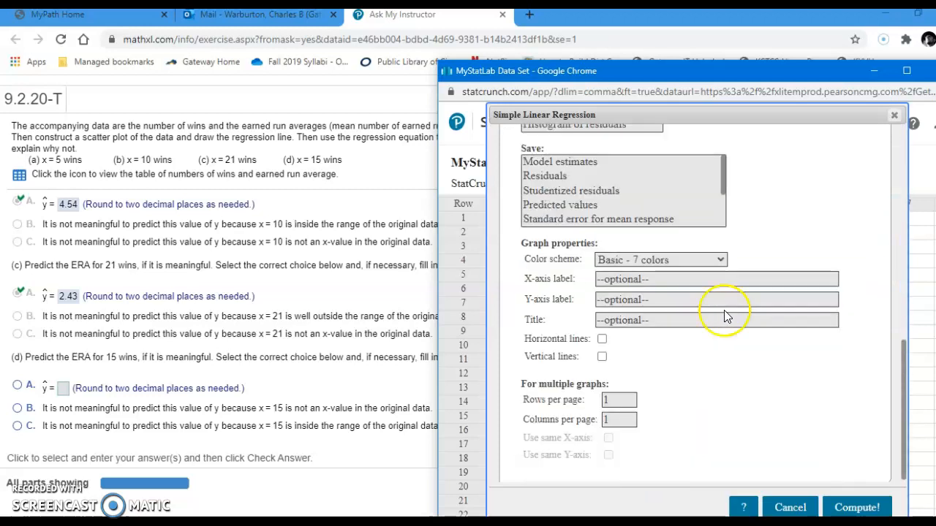
pyautogui.scroll(4, 753, 314)
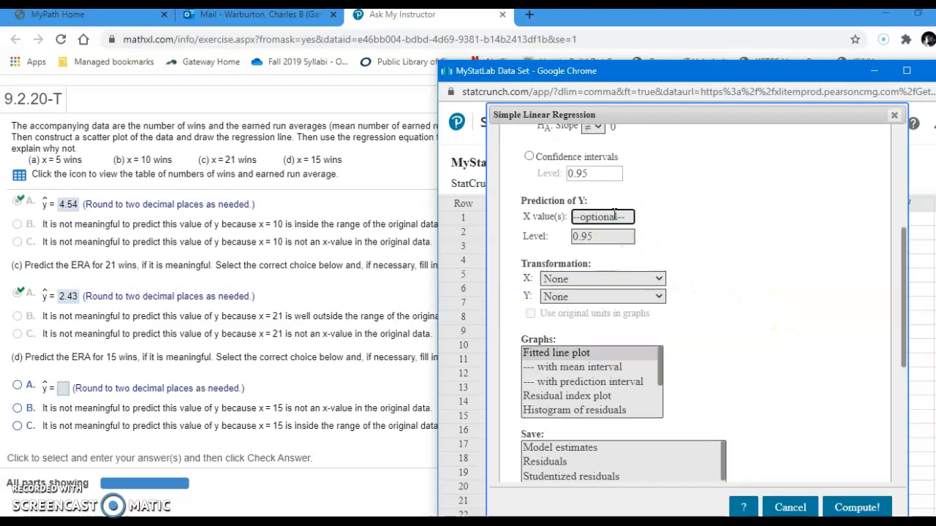
pyautogui.click(849, 507)
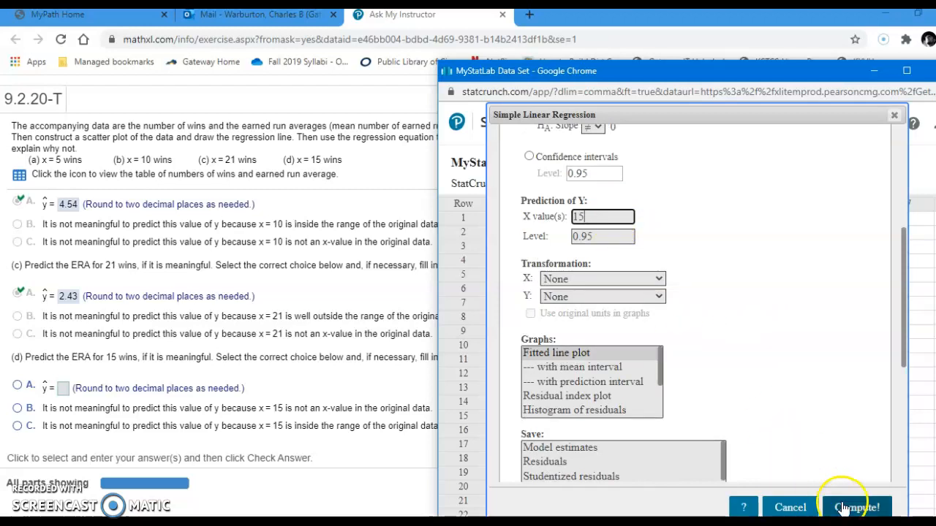
pyautogui.click(796, 378)
pyautogui.scroll(-4, 795, 378)
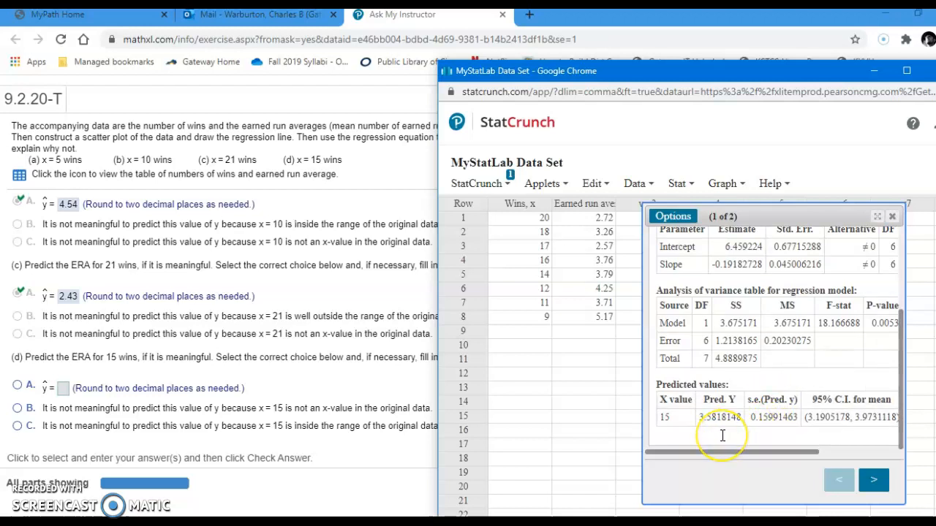
# Step: Answer part (d) with choice A and a predicted ERA of 3.58, submit it and dismiss the feedback
pyautogui.click(62, 388)
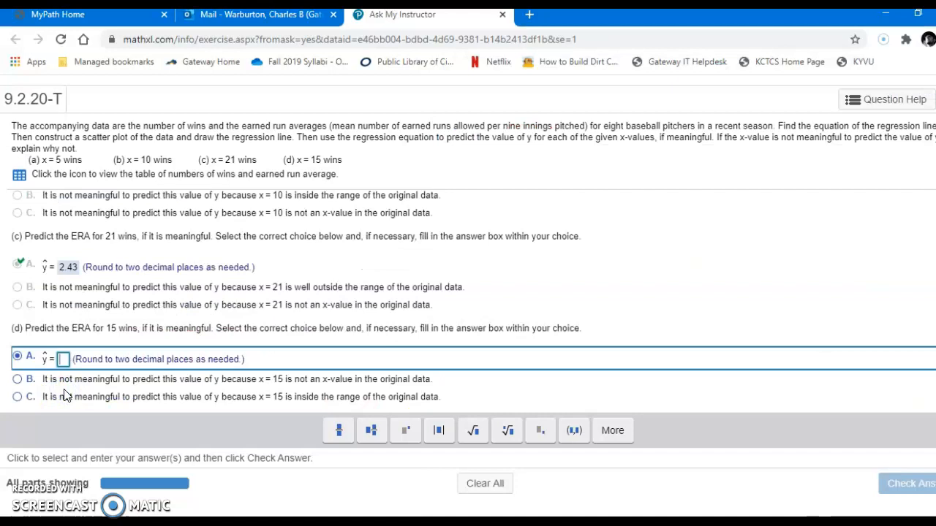
pyautogui.write('3.58')
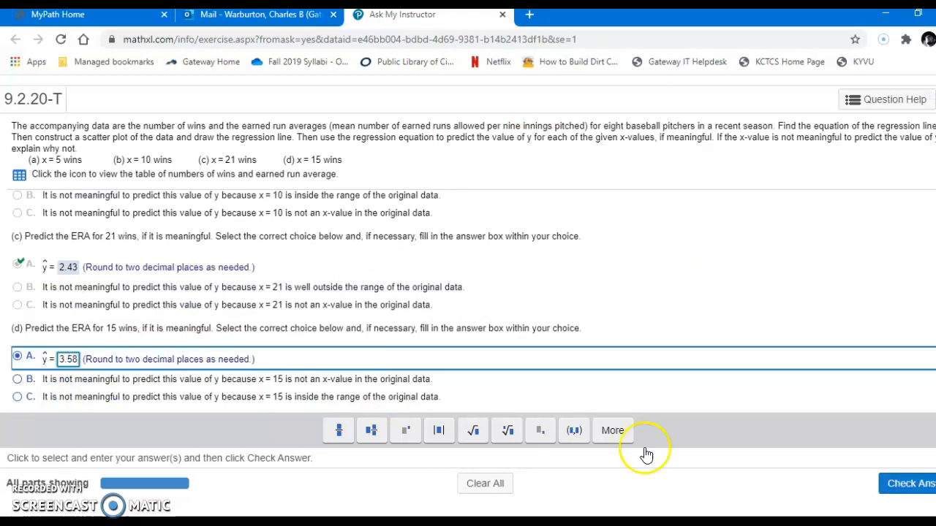
pyautogui.click(903, 484)
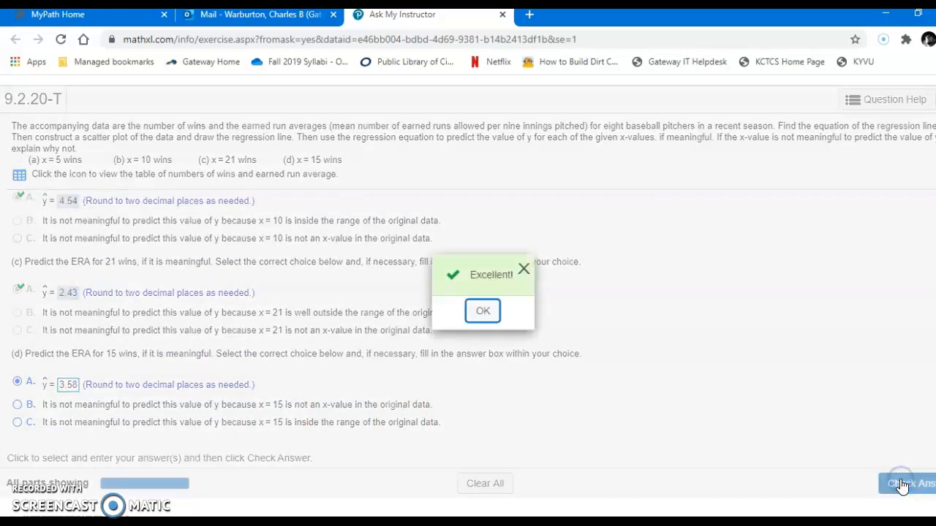
pyautogui.click(480, 313)
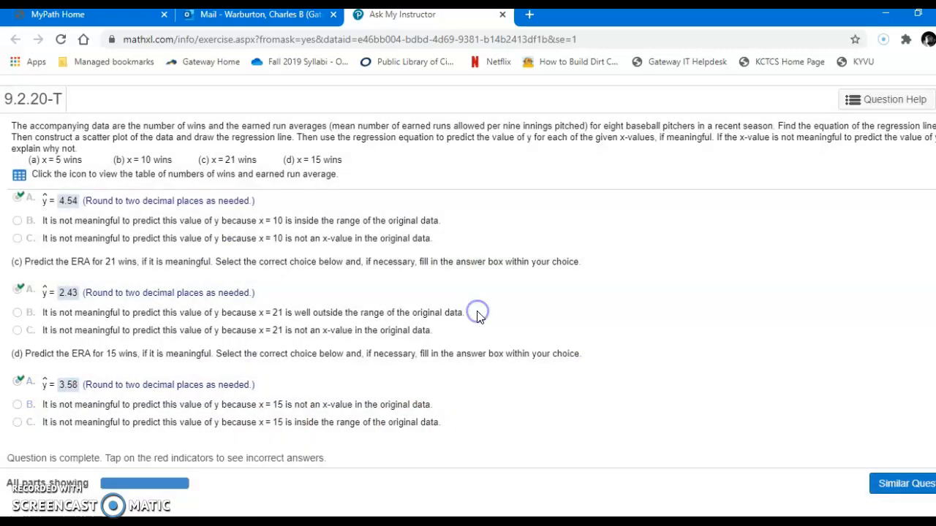